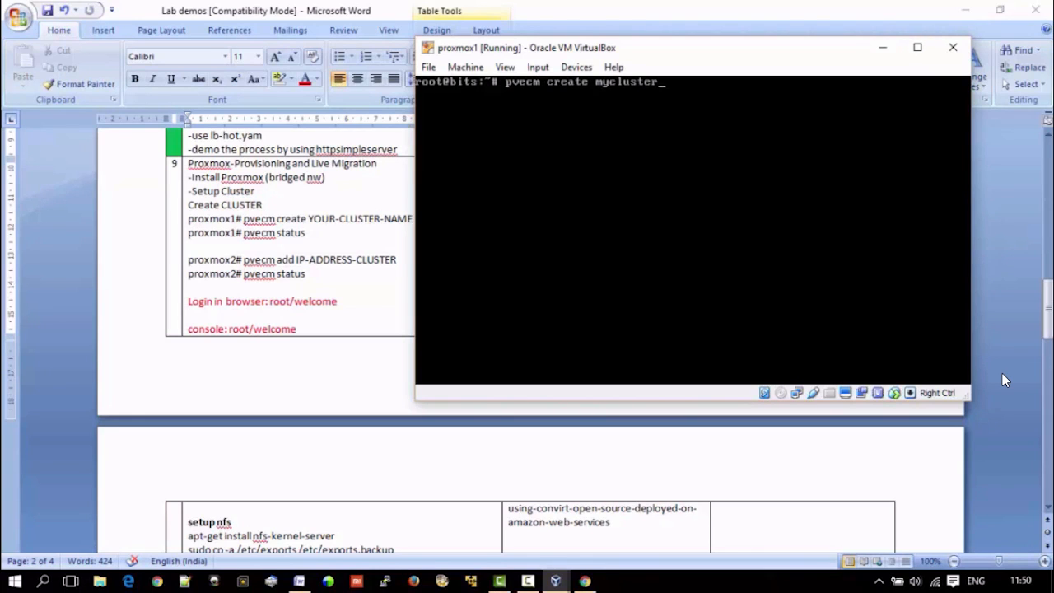
Step: Create the cluster mycluster on proxmox1 with pvecm and check its status with pvecm status
{"action": "key", "text": "Return"}
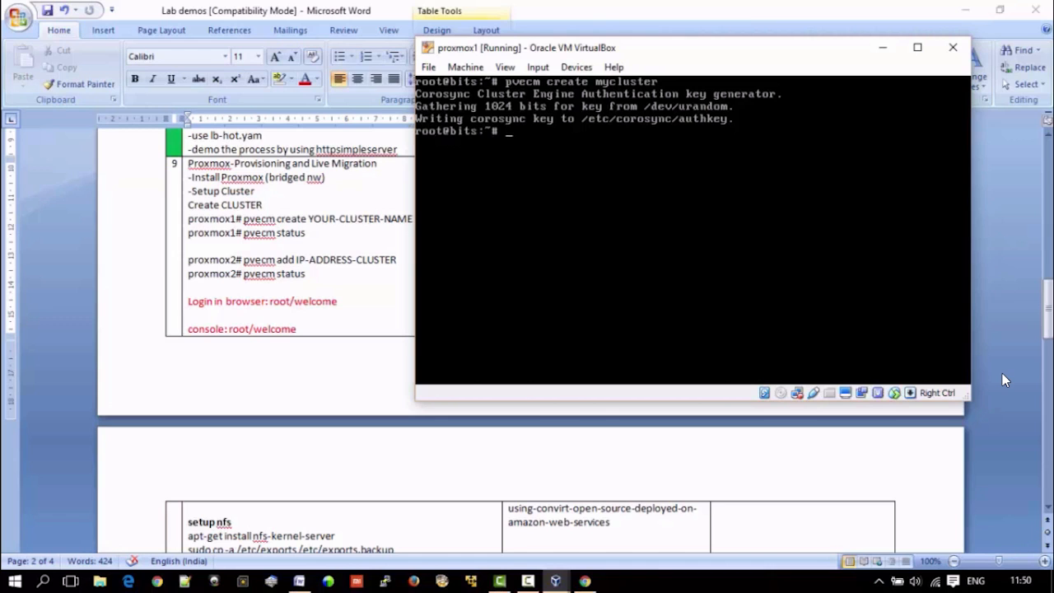
{"action": "type", "text": "pvecm status"}
{"action": "key", "text": "Return"}
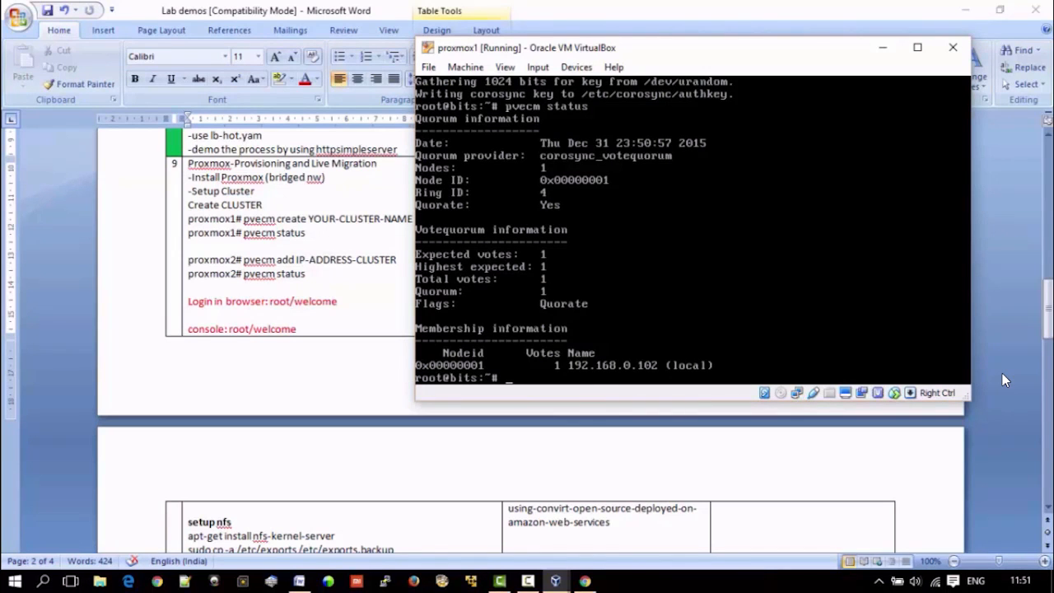
Step: In the proxmox2 console, join the node to the cluster at 192.168.0.102 with pvecm add, accepting the host's key
{"action": "key", "text": "alt+Tab"}
{"action": "key", "text": "Tab"}
{"action": "left_click_drag", "start_coordinate": [313, 16], "coordinate": [774, 198]}
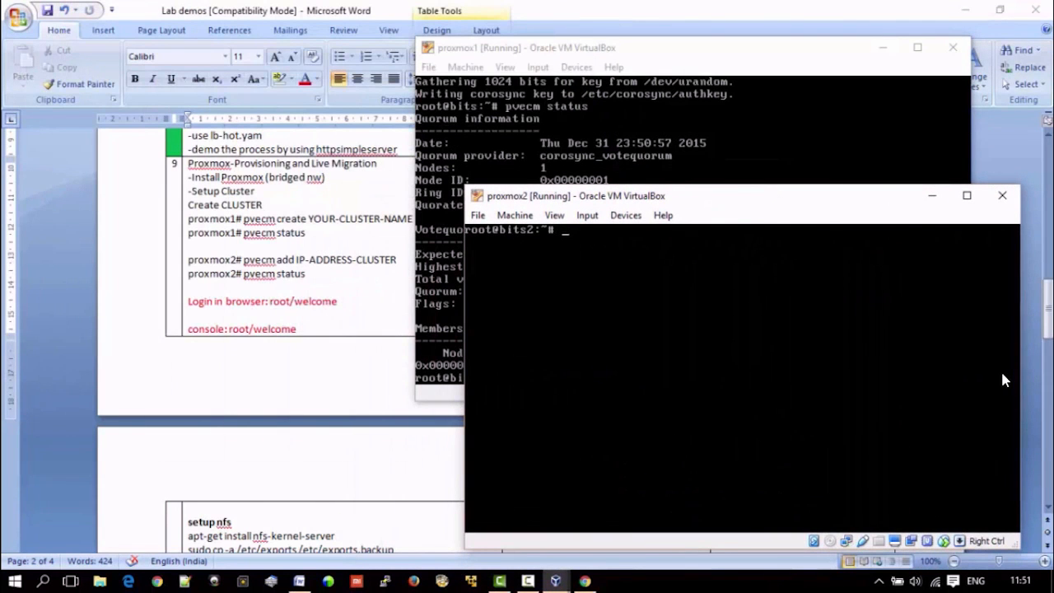
{"action": "type", "text": "pvecm add"}
{"action": "type", "text": "192"}
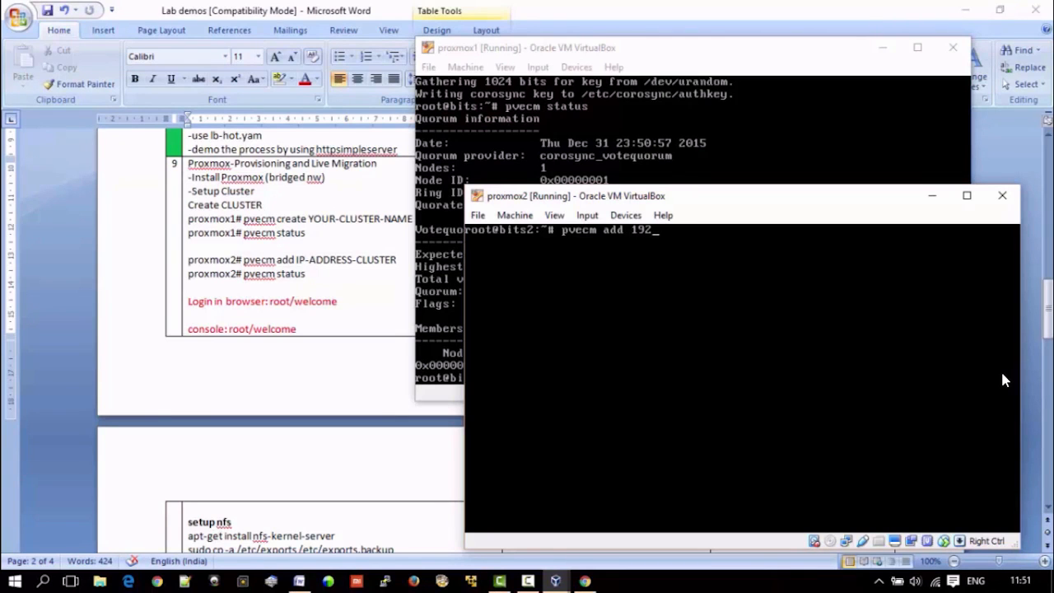
{"action": "type", "text": ".168.0.102"}
{"action": "type", "text": "yes"}
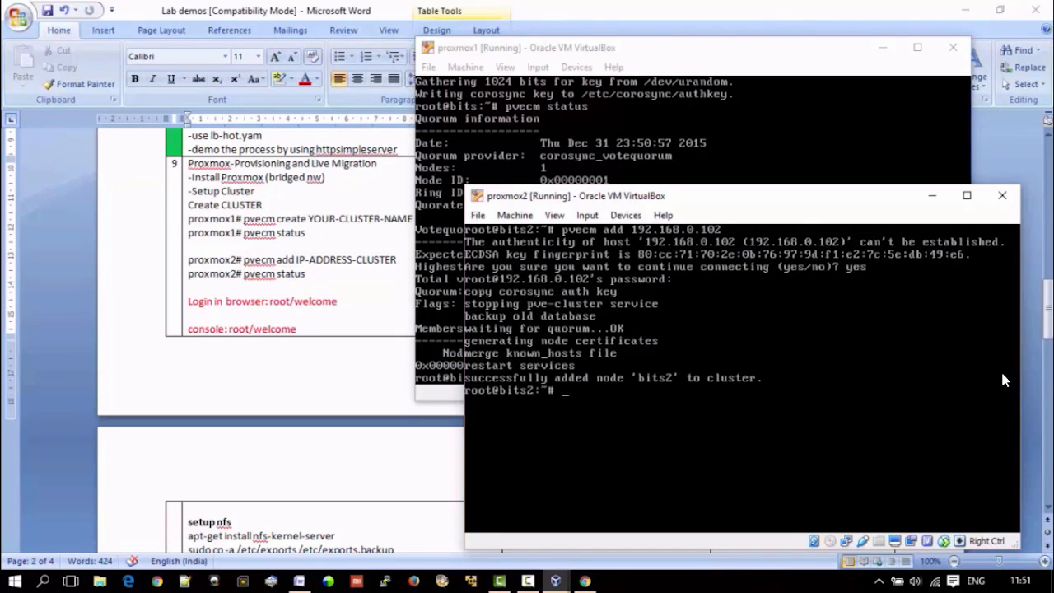
Step: Check the cluster membership with pvecm status on proxmox2 and again on proxmox1
{"action": "type", "text": "pvecm status"}
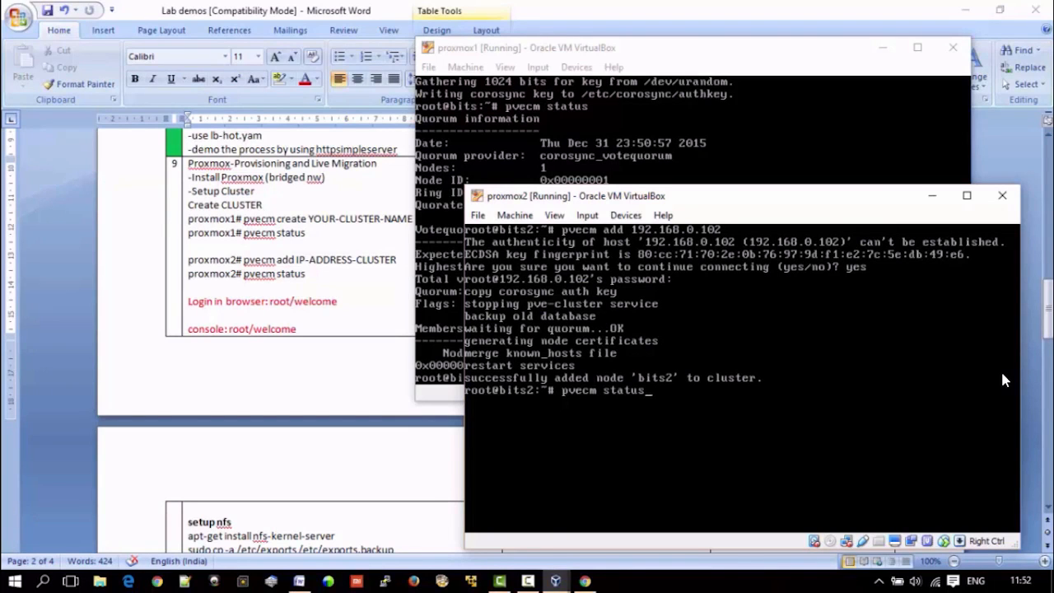
{"action": "key", "text": "Return"}
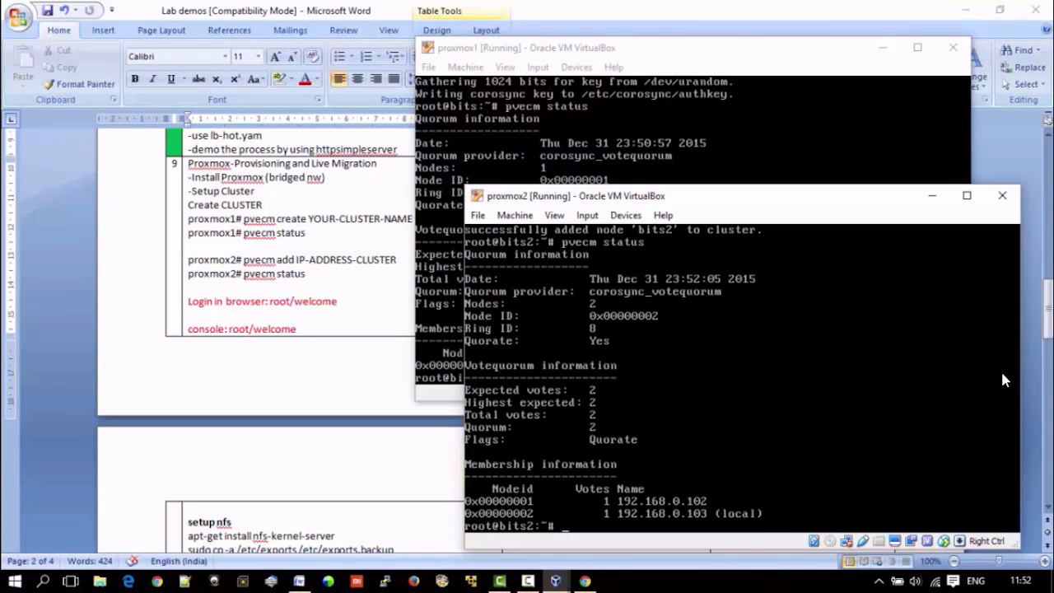
{"action": "key", "text": "alt+Tab"}
{"action": "key", "text": "Up"}
{"action": "key", "text": "Return"}
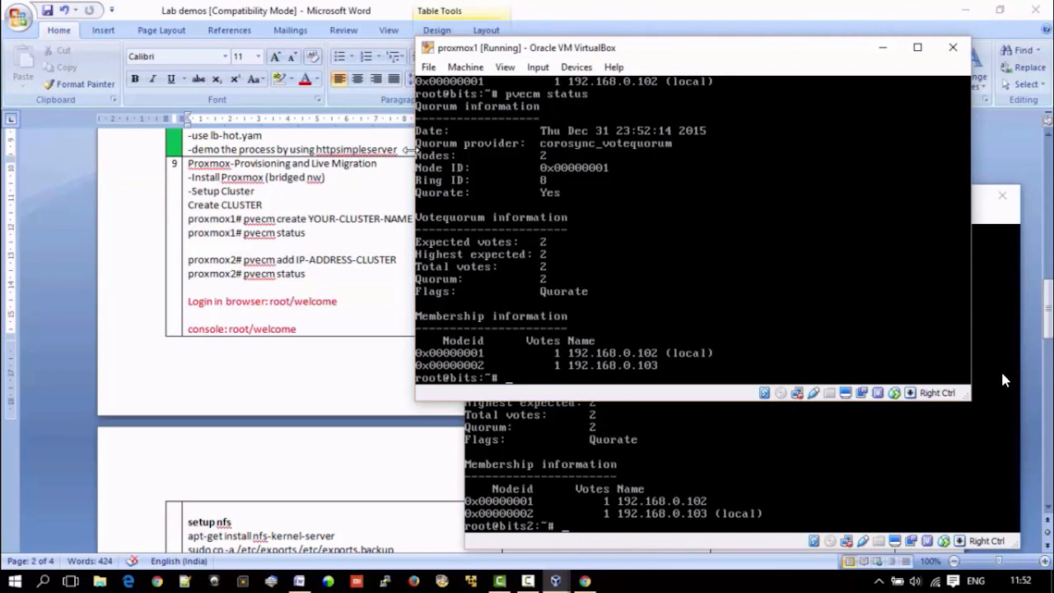
Step: Switch to the Proxmox web interface in Chrome, reload it and expand the nodes bits and bits2 in the server tree
{"action": "left_click", "coordinate": [583, 580]}
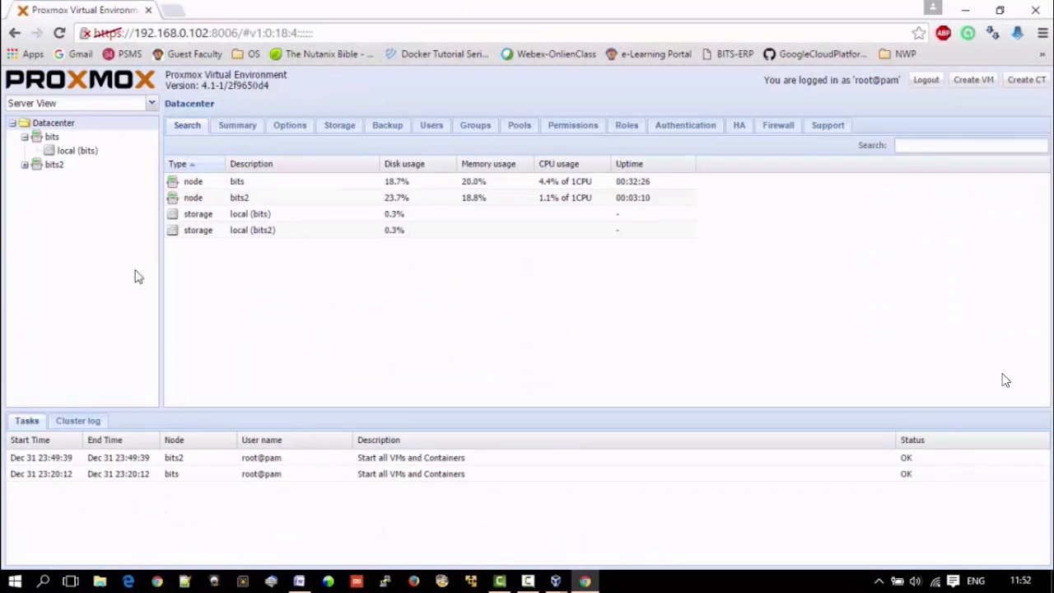
{"action": "left_click", "coordinate": [61, 32]}
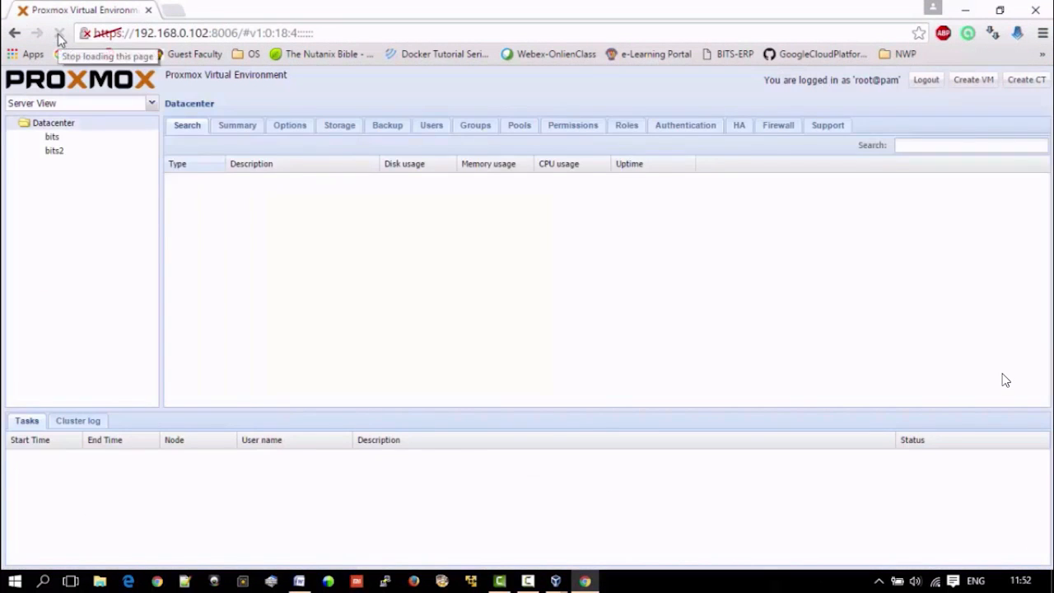
{"action": "left_click", "coordinate": [24, 137]}
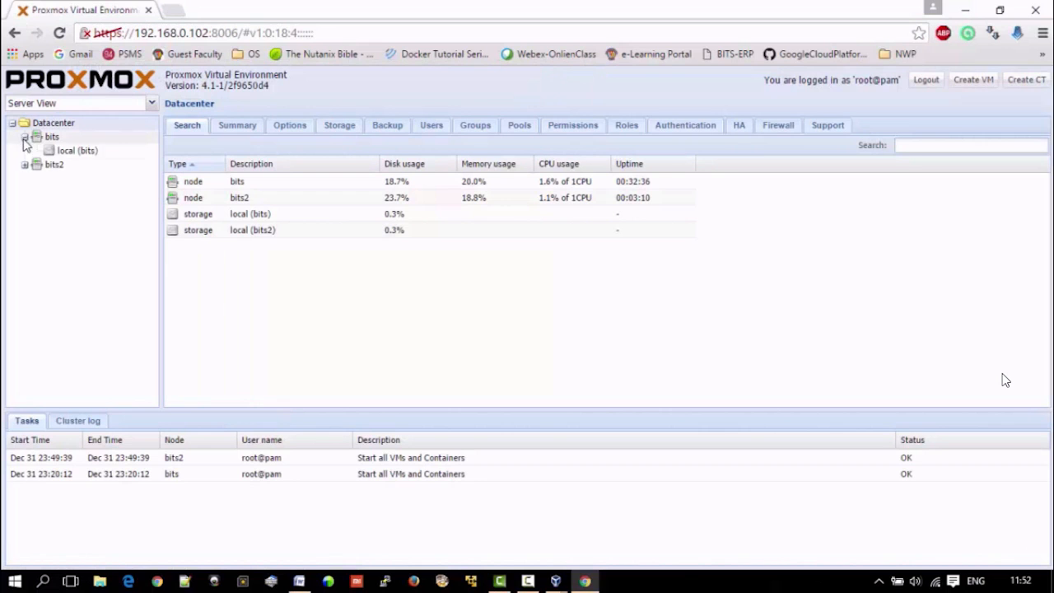
{"action": "left_click", "coordinate": [25, 166]}
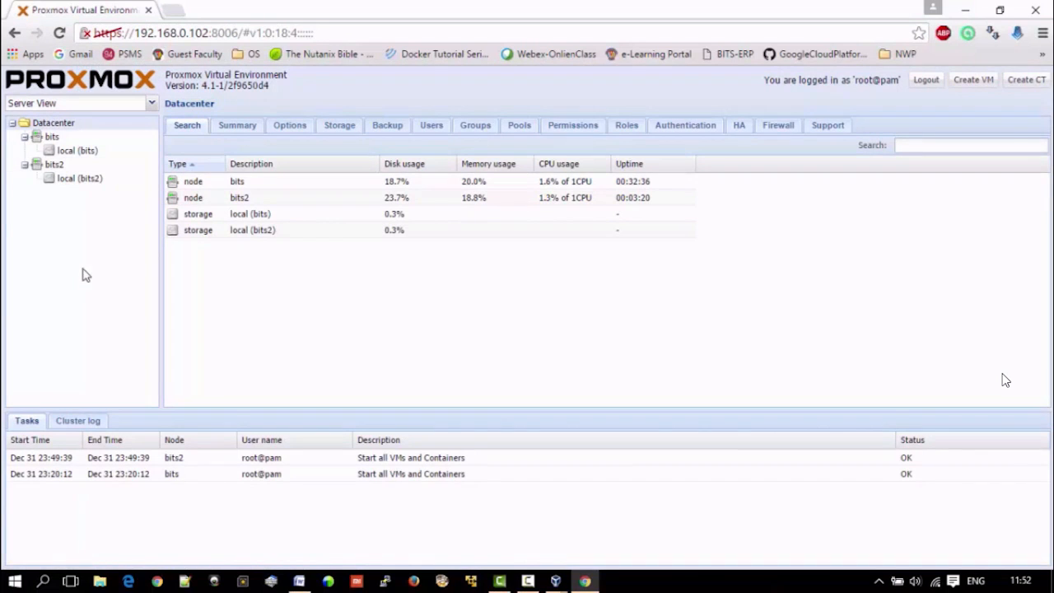
Step: Examine the summary, content and permissions of the local storage on node bits
{"action": "left_click", "coordinate": [78, 150]}
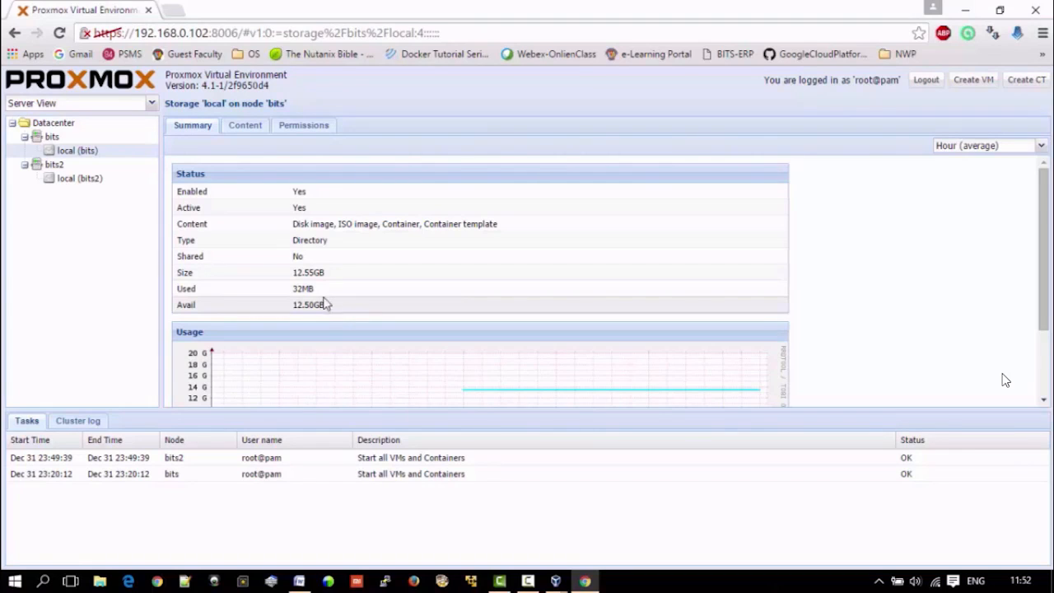
{"action": "left_click", "coordinate": [243, 128]}
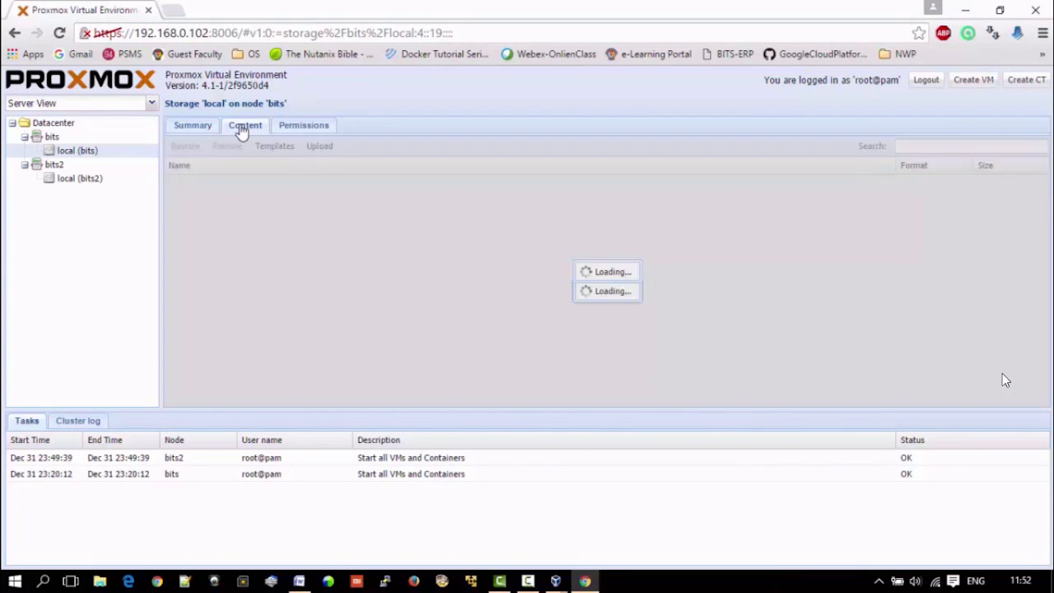
{"action": "left_click", "coordinate": [306, 128]}
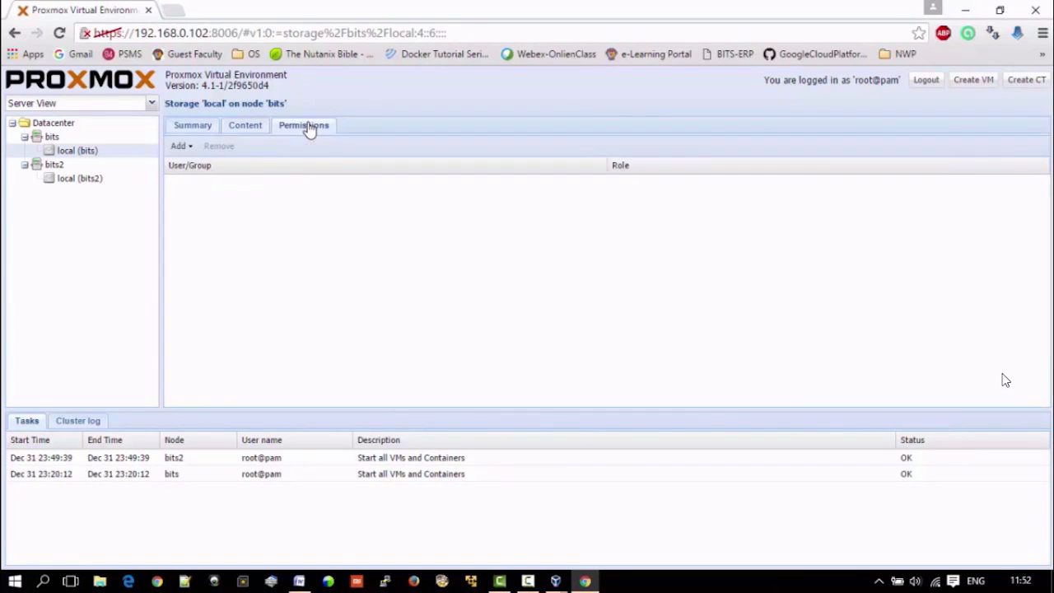
{"action": "left_click", "coordinate": [195, 126]}
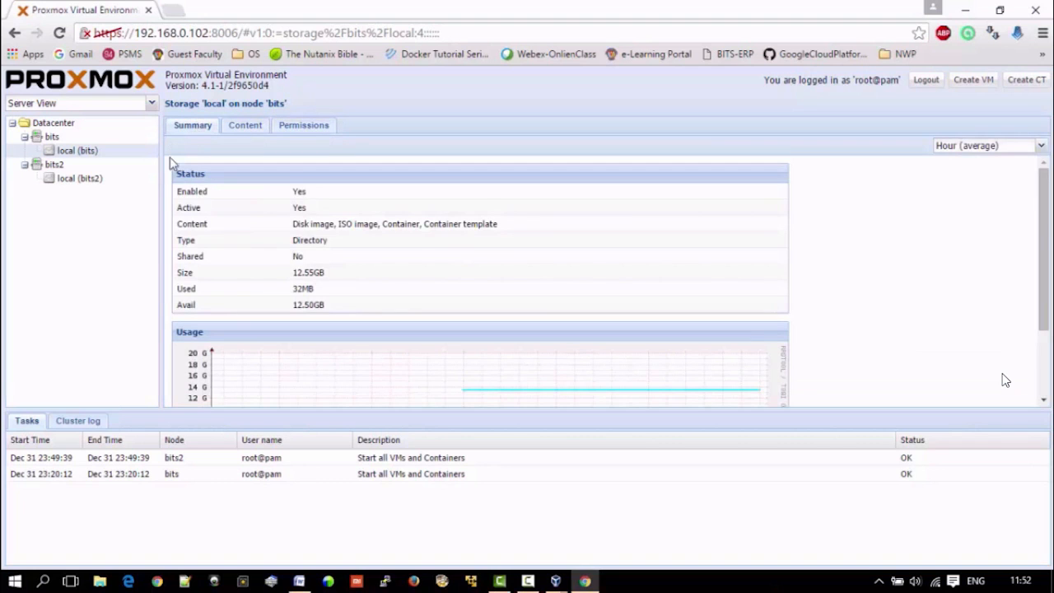
Step: Review the summary, services and network settings of node bits2, plus the network and summary pages of node bits
{"action": "left_click", "coordinate": [54, 165]}
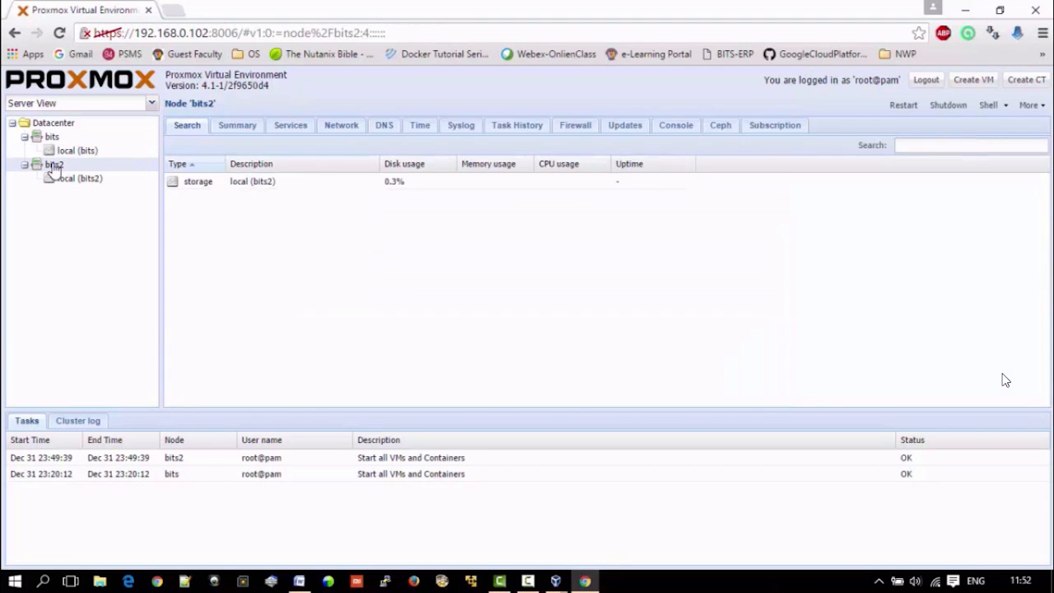
{"action": "left_click", "coordinate": [234, 127]}
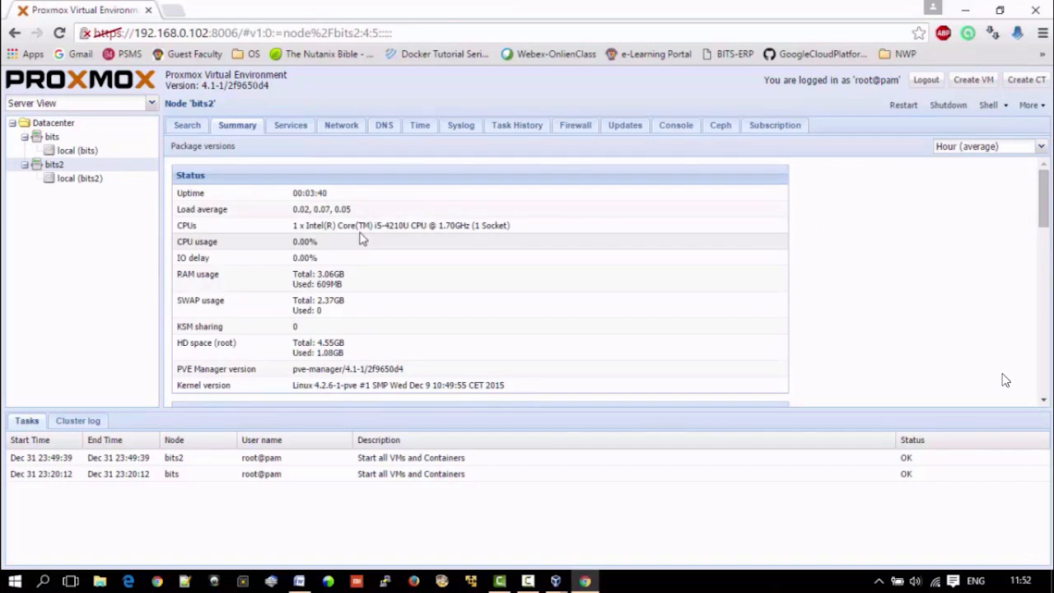
{"action": "left_click", "coordinate": [302, 128]}
{"action": "left_click", "coordinate": [341, 125]}
{"action": "left_click", "coordinate": [53, 136]}
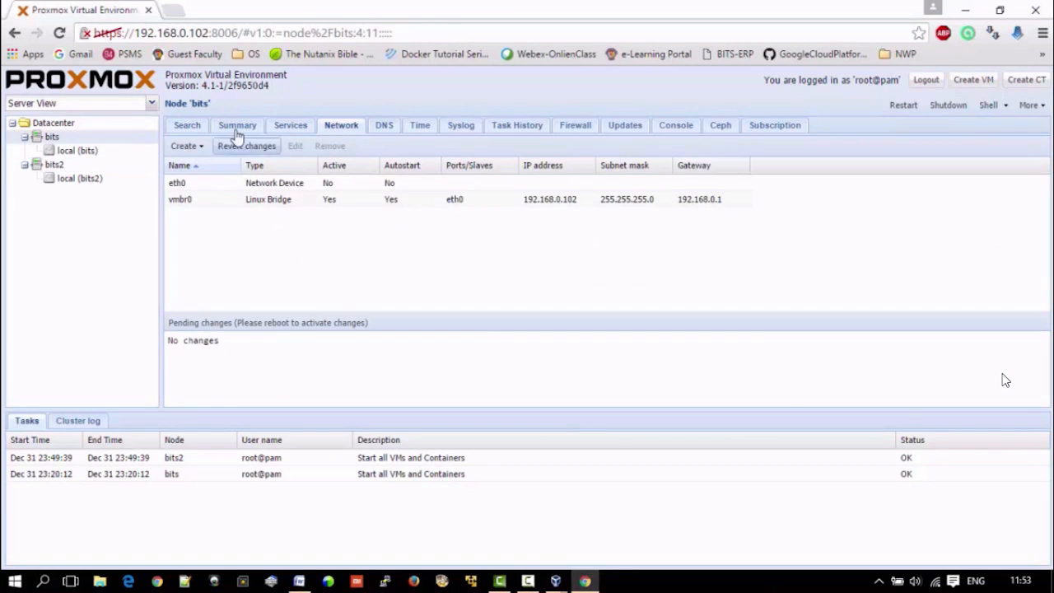
{"action": "left_click", "coordinate": [237, 127]}
Step: Change the resource tree to Storage View and show the content of the local storage on bits
{"action": "left_click", "coordinate": [151, 103]}
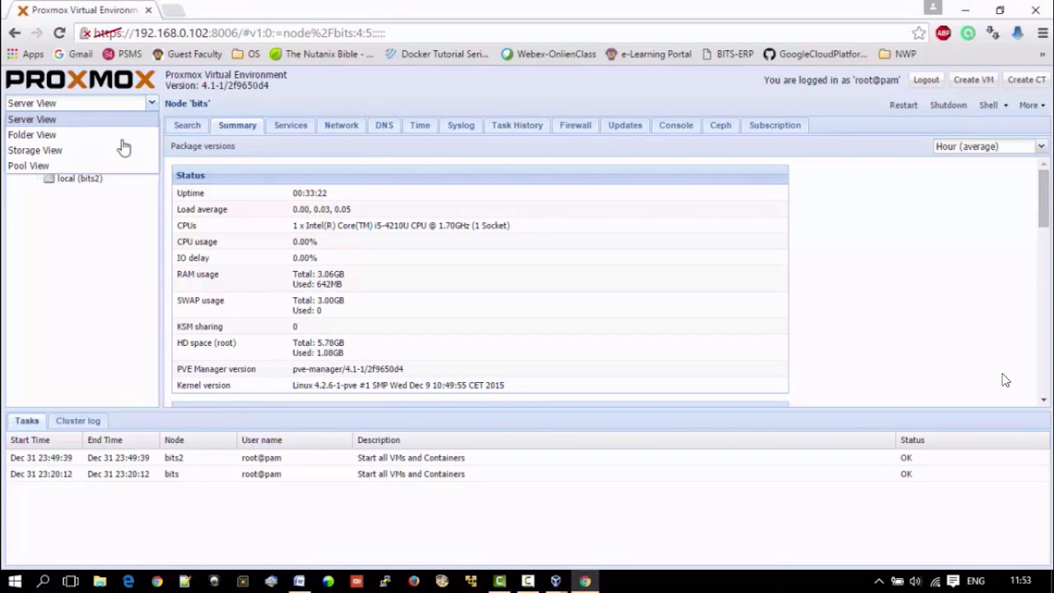
{"action": "left_click", "coordinate": [91, 149]}
{"action": "double_click", "coordinate": [50, 137]}
{"action": "left_click", "coordinate": [72, 150]}
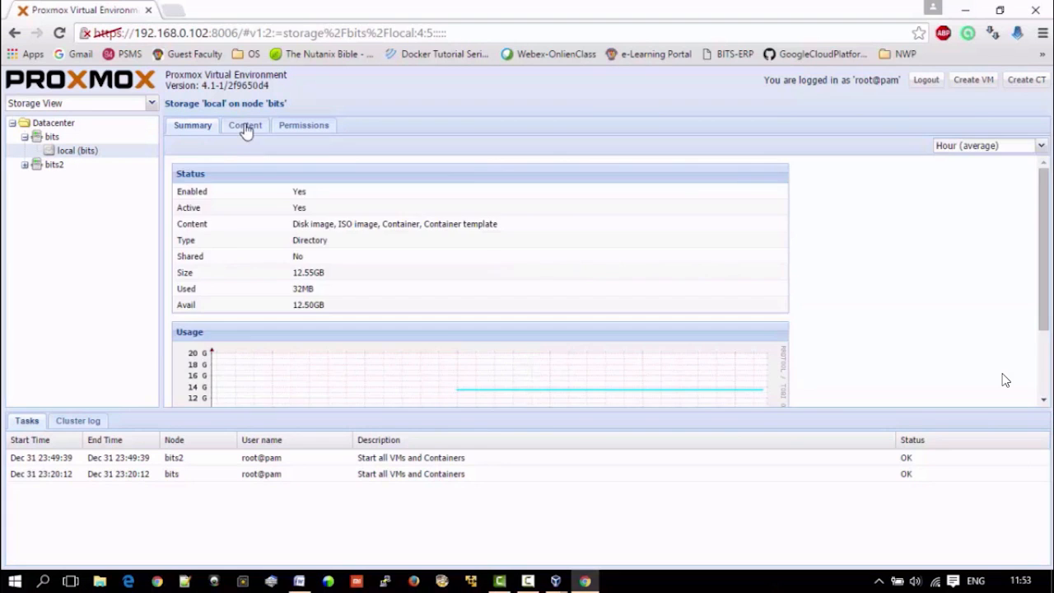
{"action": "left_click", "coordinate": [245, 130]}
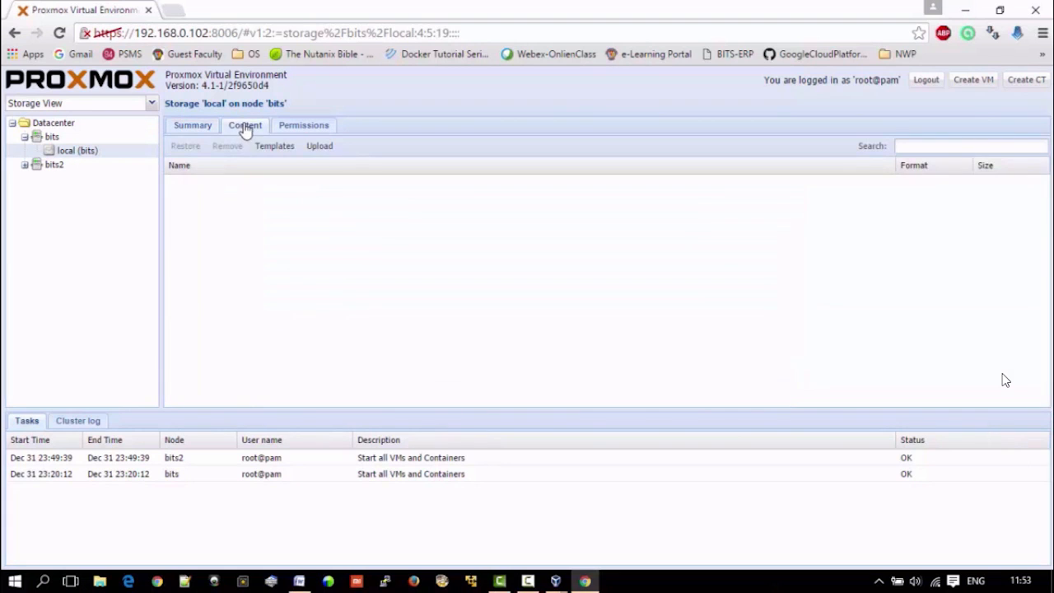
Step: Inspect the content type choices for uploading to the local storage on bits, without uploading a file
{"action": "left_click", "coordinate": [322, 151]}
{"action": "left_click", "coordinate": [631, 304]}
{"action": "left_click", "coordinate": [629, 303]}
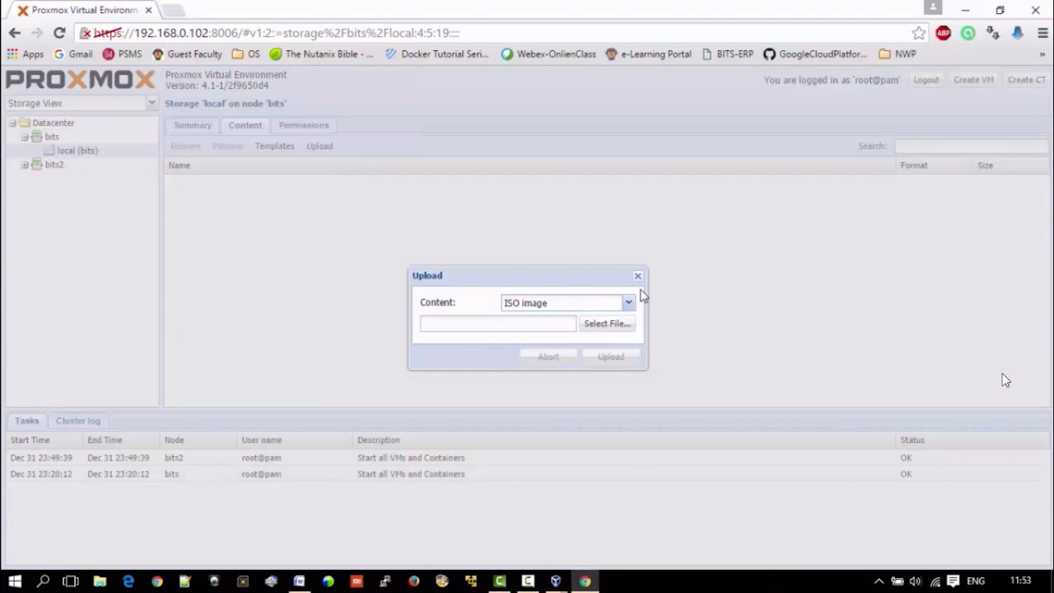
{"action": "left_click", "coordinate": [638, 277]}
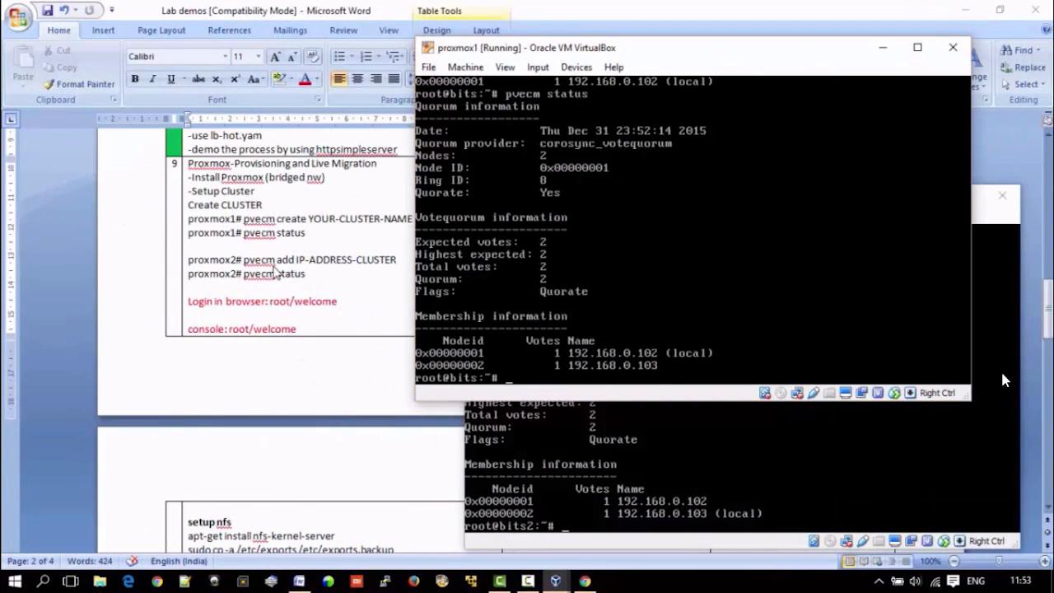
Step: Bring up the NFS setup notes and try to run sudo apt-get update in the proxmox1 console
{"action": "scroll", "coordinate": [276, 272], "scroll_direction": "down", "scroll_amount": 5}
{"action": "scroll", "coordinate": [276, 272], "scroll_direction": "down", "scroll_amount": 3}
{"action": "type", "text": "sud"}
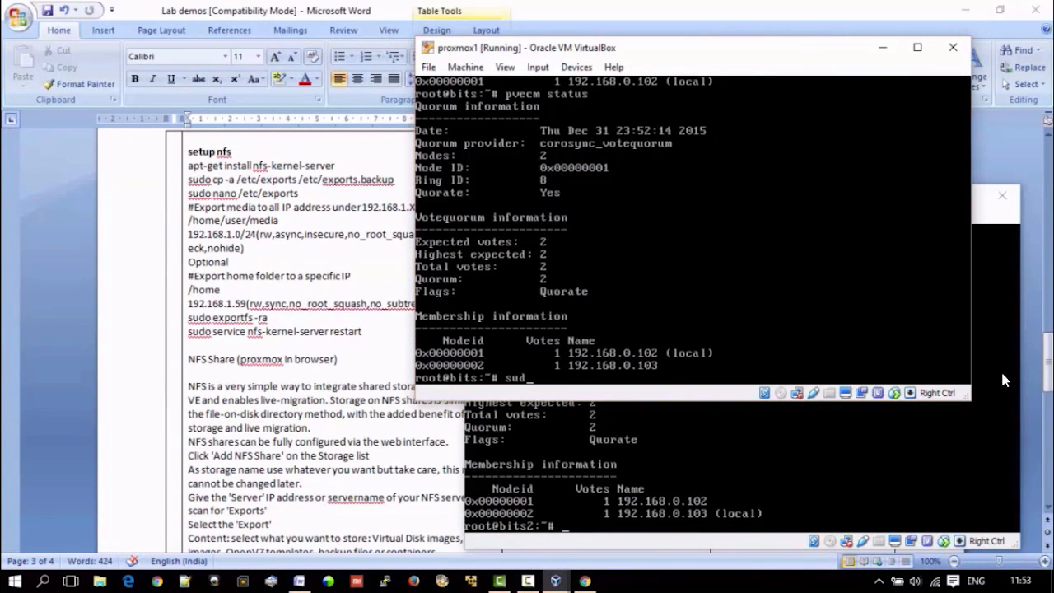
{"action": "type", "text": "o apt-get update"}
{"action": "key", "text": "Return"}
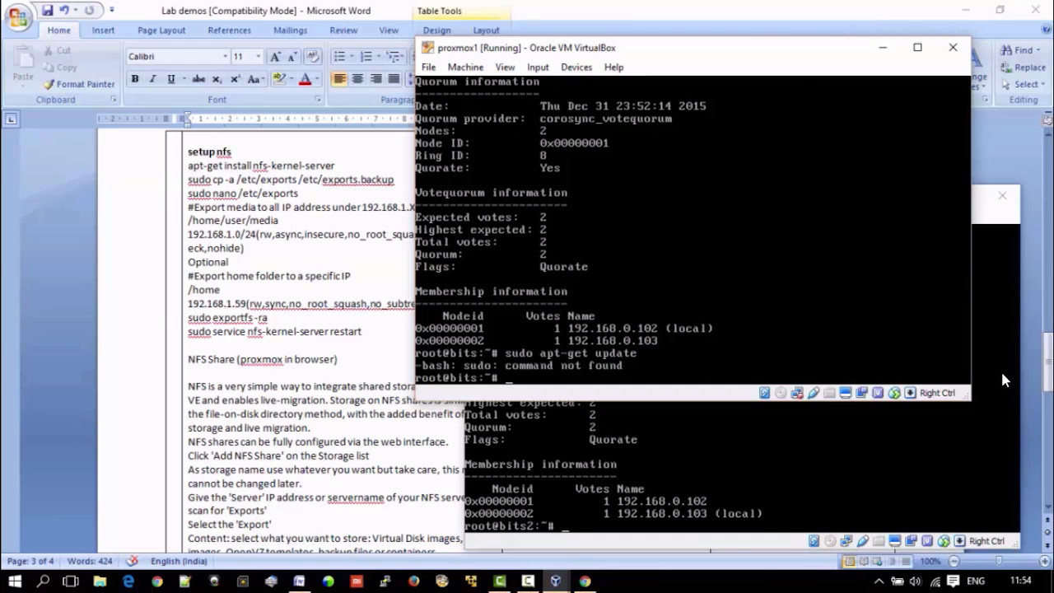
Step: Refresh the package lists on proxmox1 with apt-get update and clear the console
{"action": "type", "text": "apt-get update"}
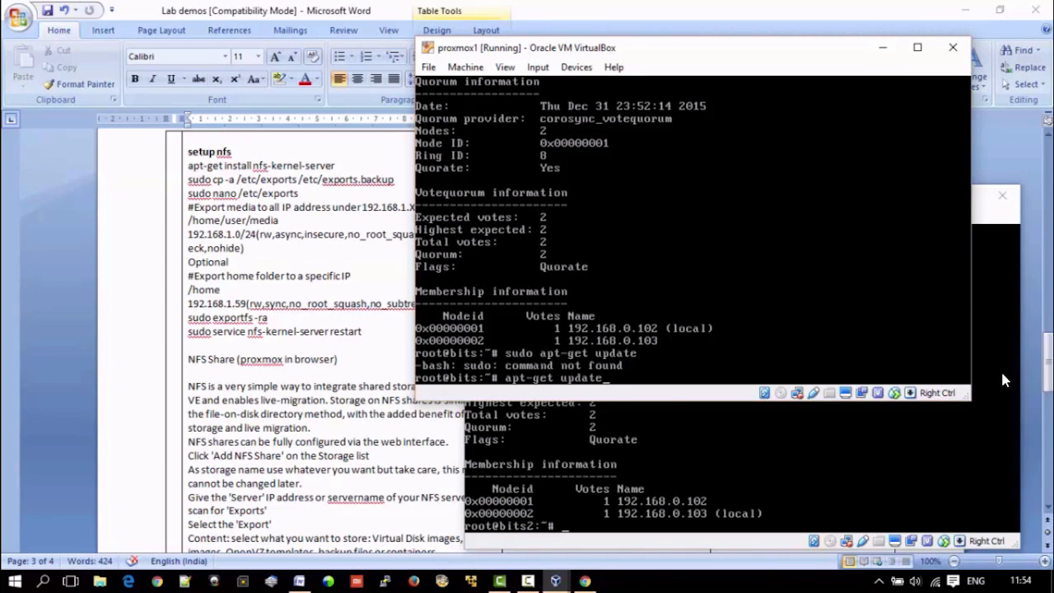
{"action": "key", "text": "Return"}
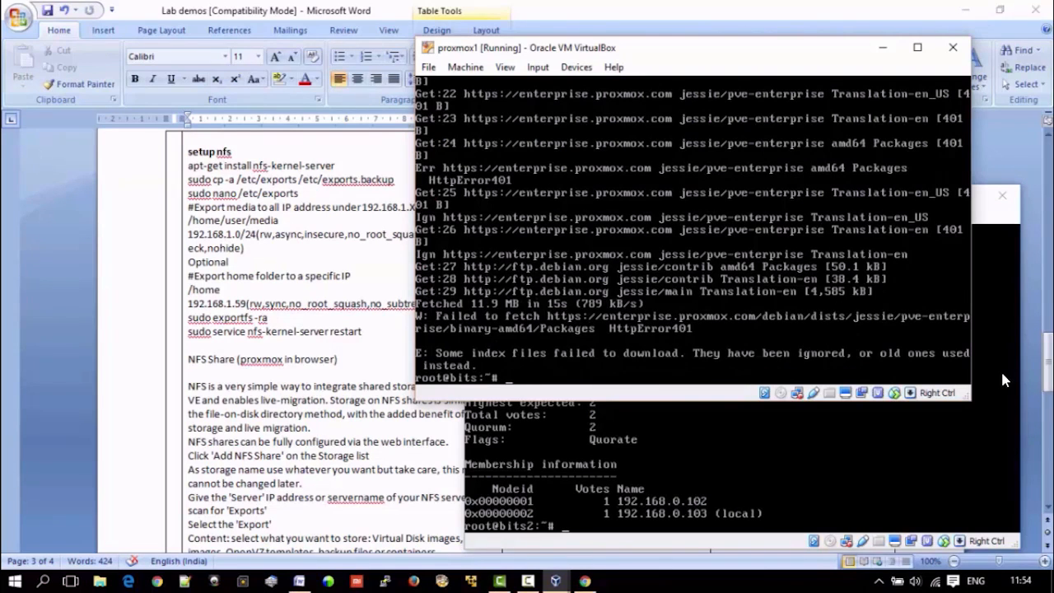
{"action": "type", "text": "clear"}
{"action": "key", "text": "Return"}
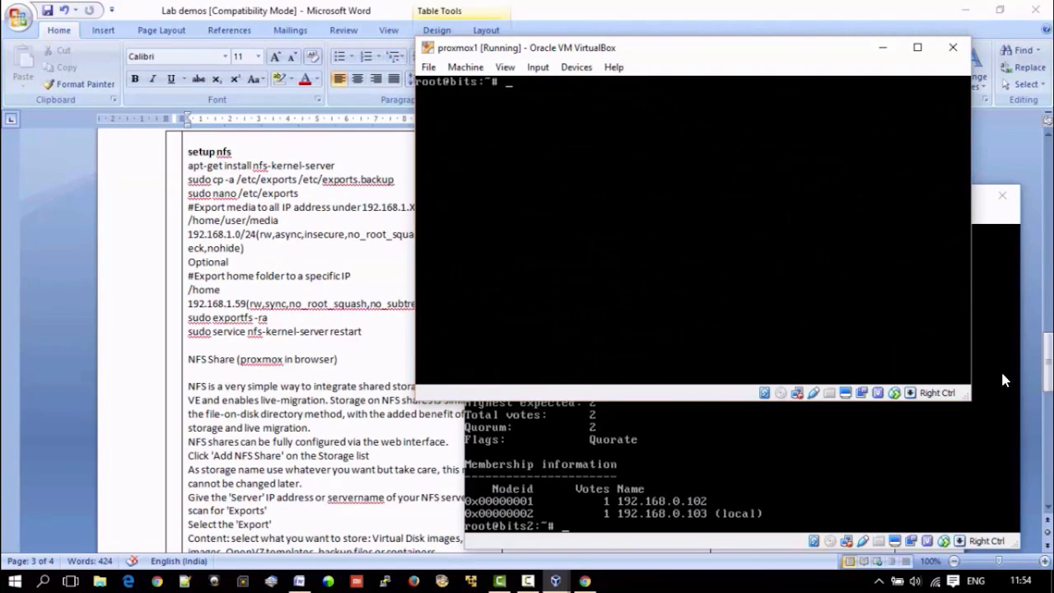
Step: Install the nfs-kernel-server package on proxmox1 with apt-get
{"action": "type", "text": "apt-get install nfs-"}
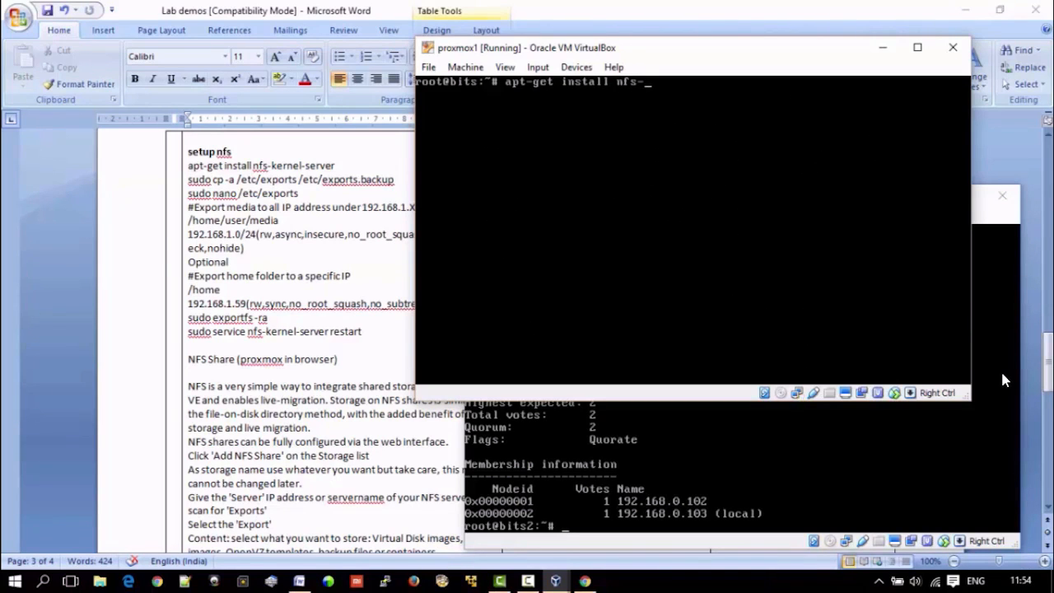
{"action": "type", "text": "ernel-server"}
{"action": "key", "text": "Return"}
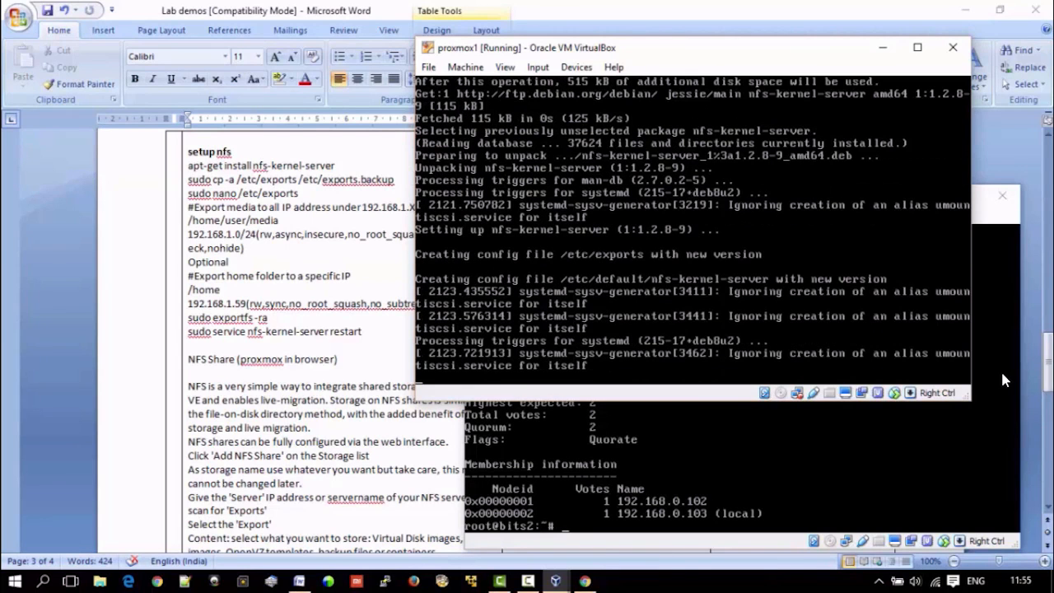
Step: Back up /etc/exports to /etc/exports.backup with cp -a, preserving its attributes
{"action": "type", "text": "cp"}
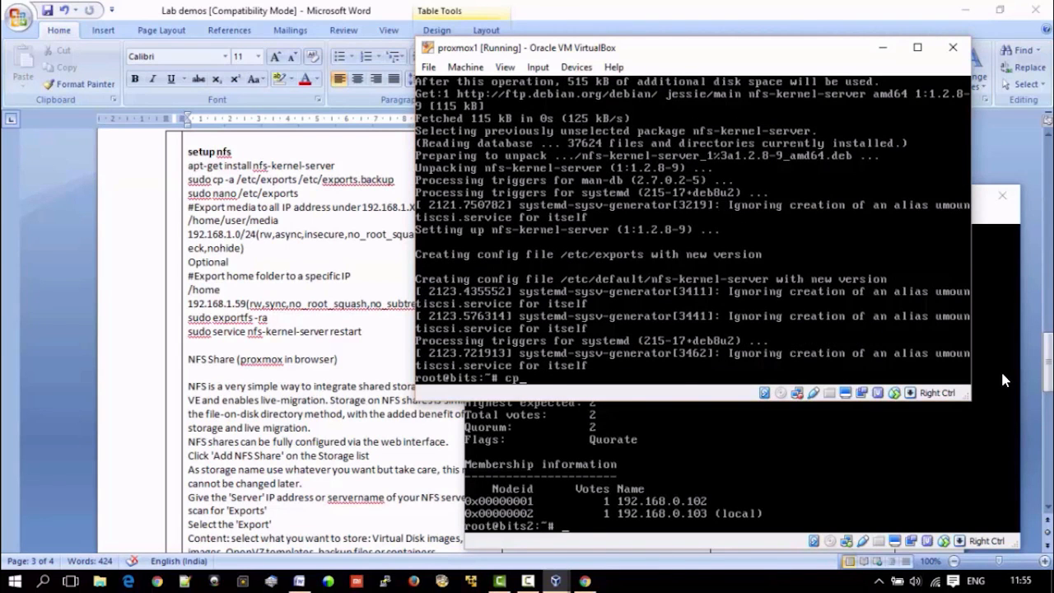
{"action": "type", "text": " -a /etc/exports /etc/exports.b"}
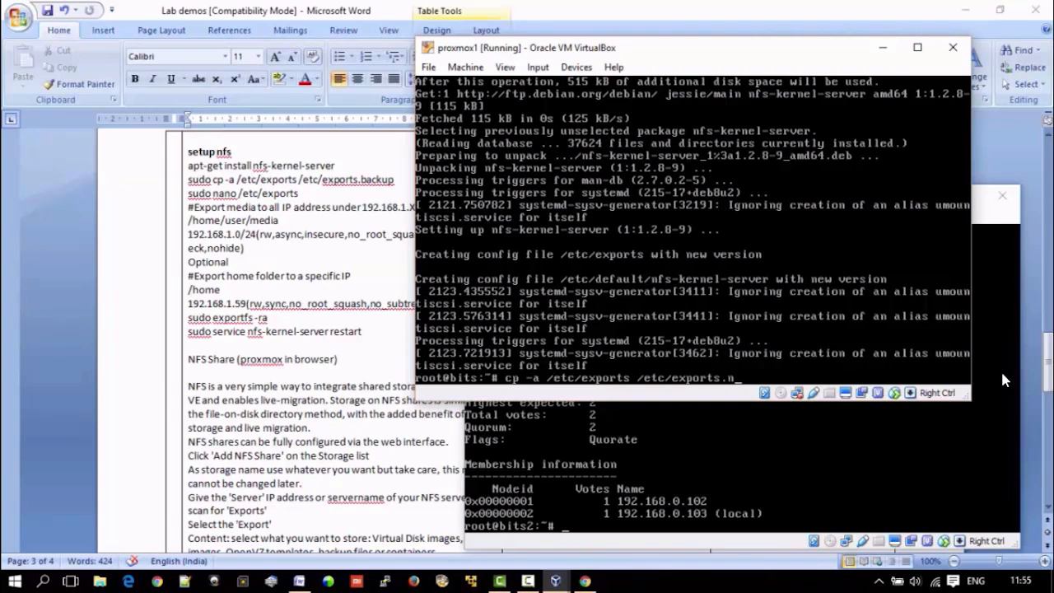
{"action": "type", "text": "ackup"}
{"action": "key", "text": "Return"}
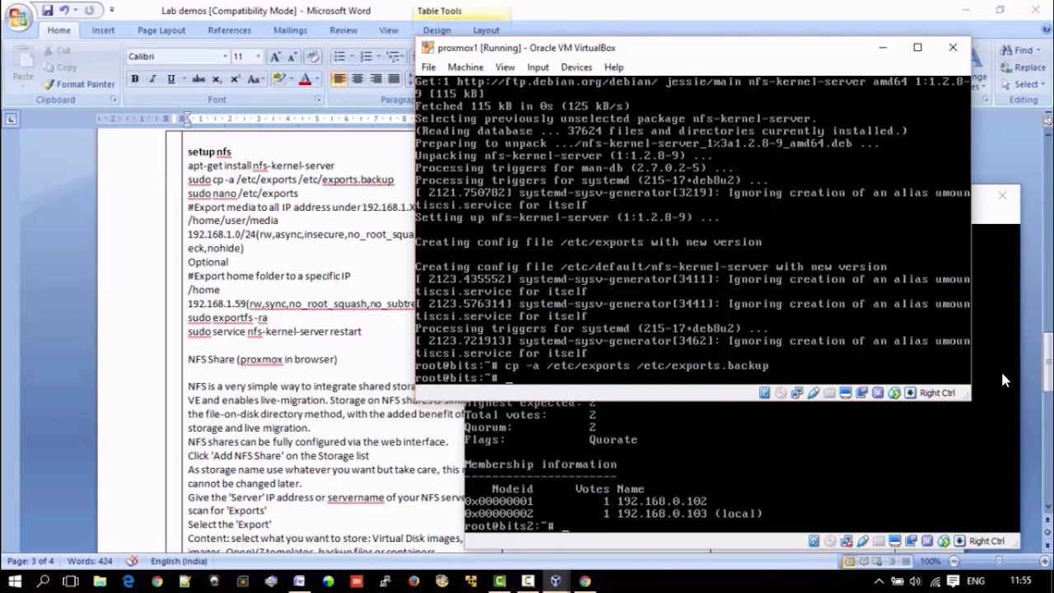
Step: Open /etc/exports in vim.tiny on proxmox1 and reposition its console window so the export line in the notes is readable
{"action": "type", "text": "vim.tiny /etc/ex"}
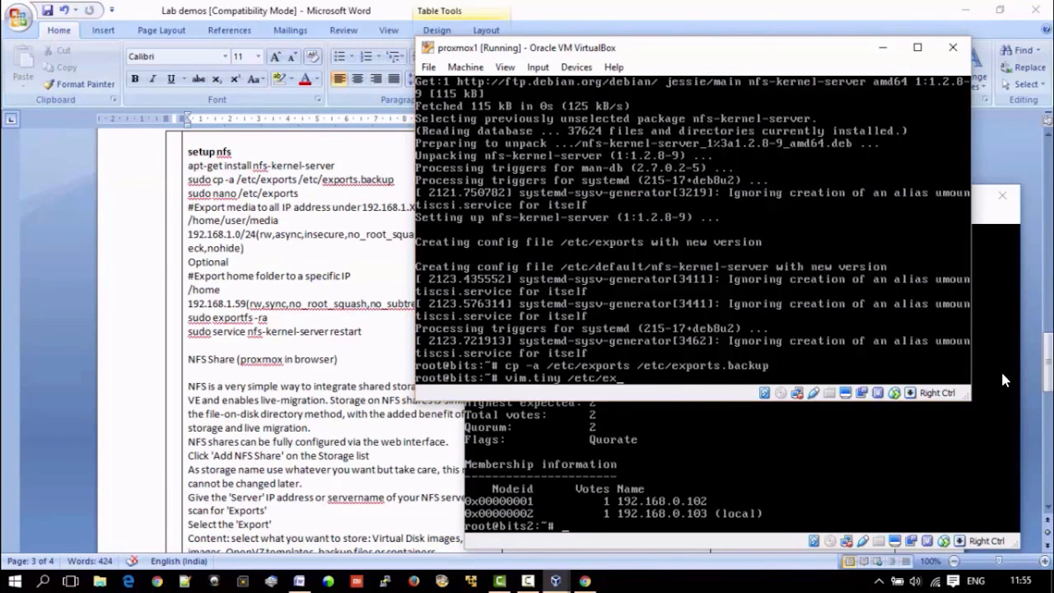
{"action": "type", "text": "ports"}
{"action": "key", "text": "Return"}
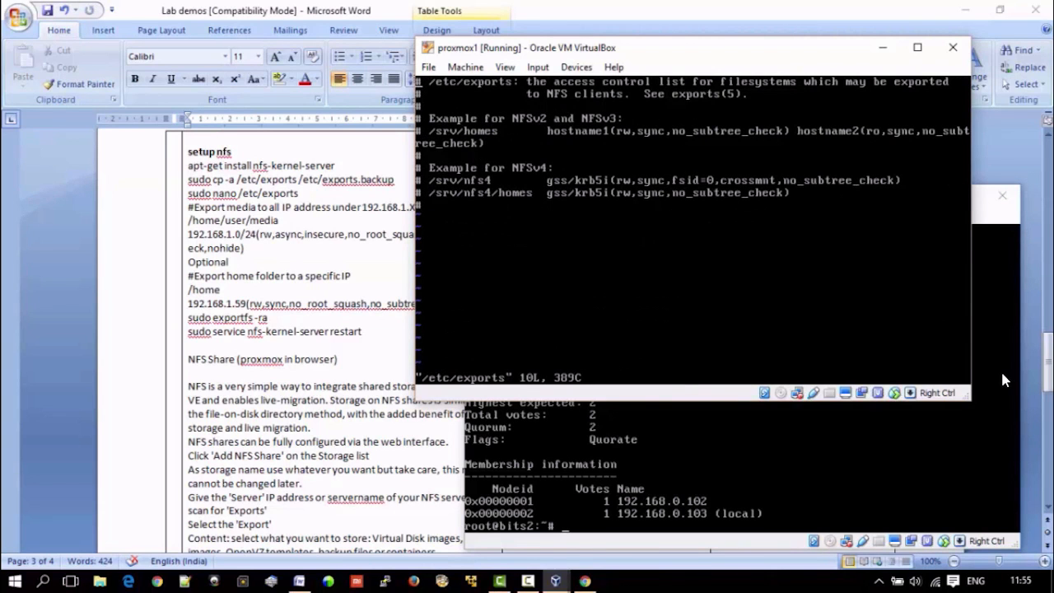
{"action": "left_click_drag", "start_coordinate": [645, 49], "coordinate": [743, 76]}
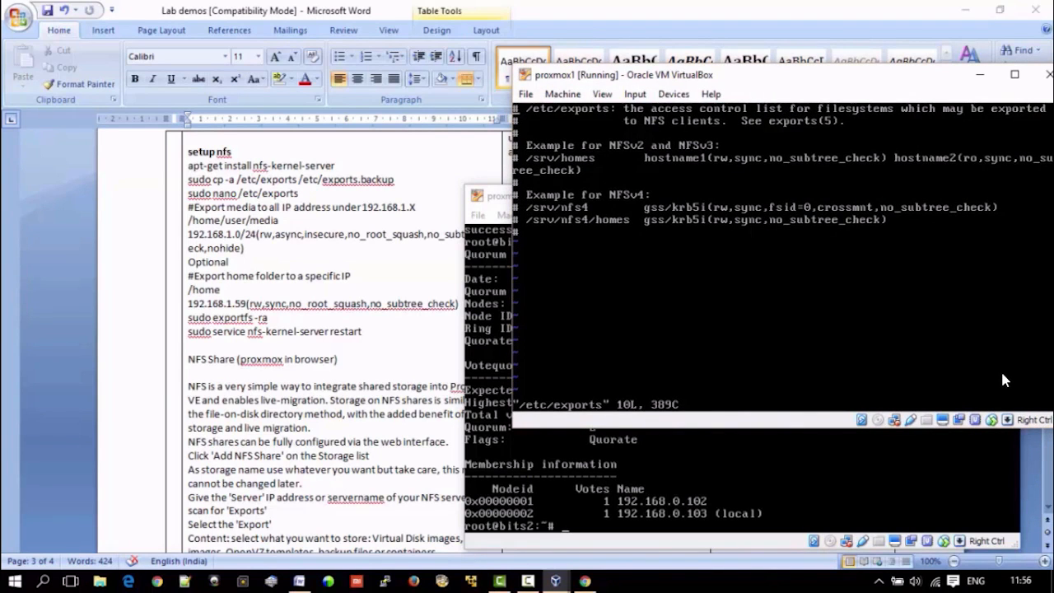
Step: Delete the NFSv2/NFSv3 and NFSv4 example lines from /etc/exports
{"action": "key", "text": "Down"}
{"action": "key", "text": "Down"}
{"action": "key", "text": "Down"}
{"action": "key", "text": "d"}
{"action": "key", "text": "d"}
{"action": "key", "text": "d"}
{"action": "key", "text": "d"}
{"action": "key", "text": "d"}
{"action": "key", "text": "d"}
{"action": "key", "text": "d"}
{"action": "key", "text": "d"}
{"action": "key", "text": "d"}
{"action": "key", "text": "d"}
{"action": "key", "text": "d"}
{"action": "key", "text": "d"}
{"action": "key", "text": "d"}
{"action": "key", "text": "d"}
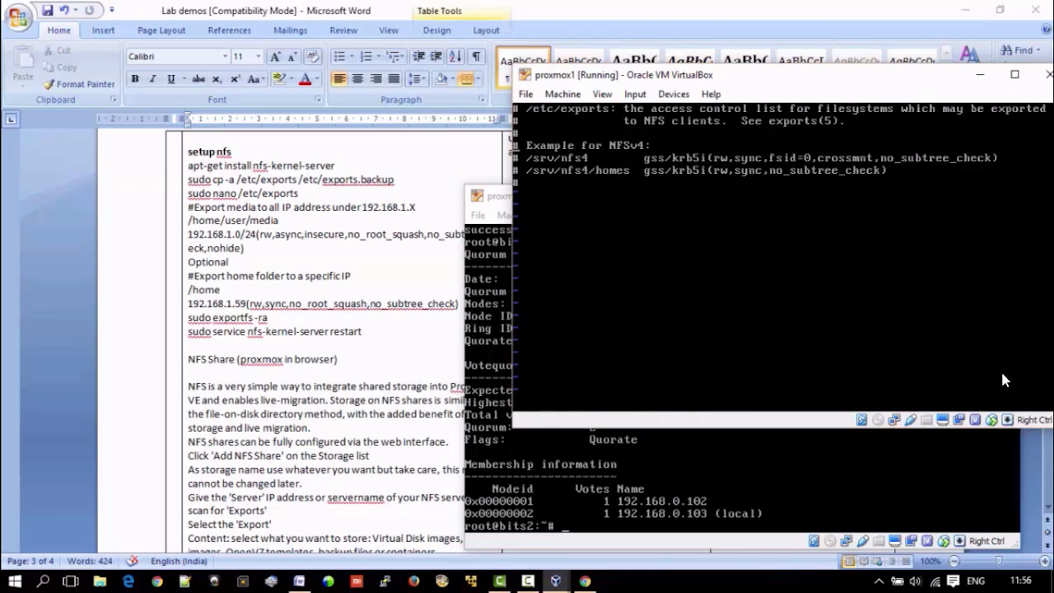
Step: Start an export entry for /home/user/media to 192.168.0.0/24 with the options rw,async
{"action": "type", "text": "o/home/user/media "}
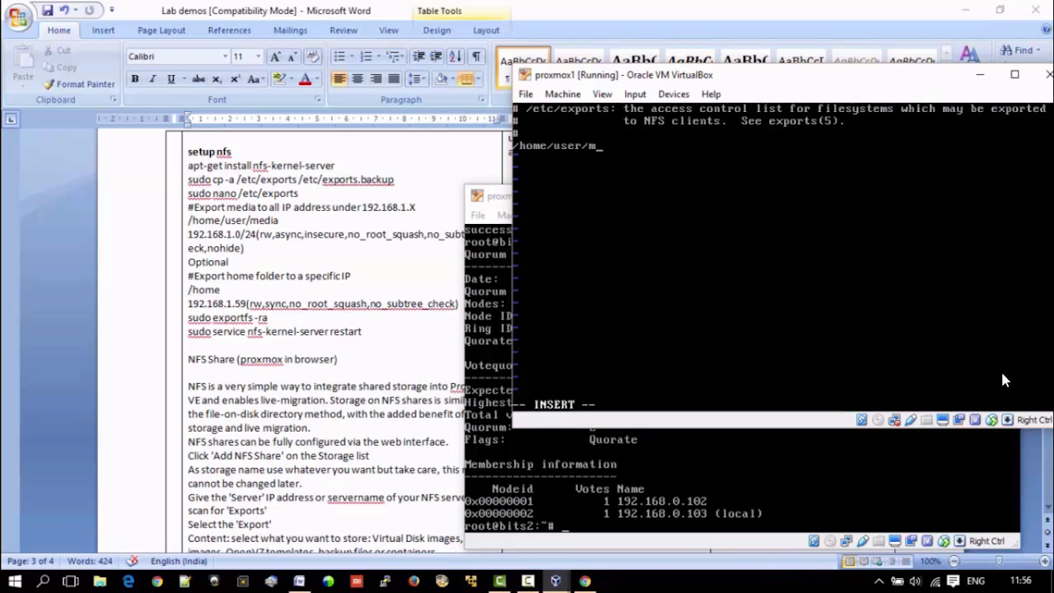
{"action": "type", "text": "192.168.0"}
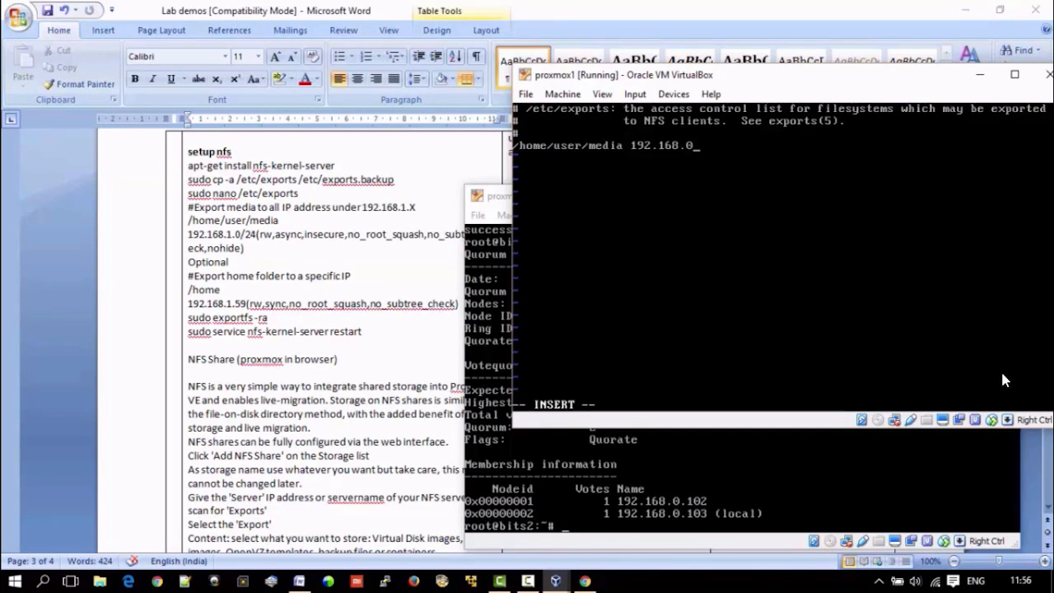
{"action": "type", "text": ".0/24(rw,async"}
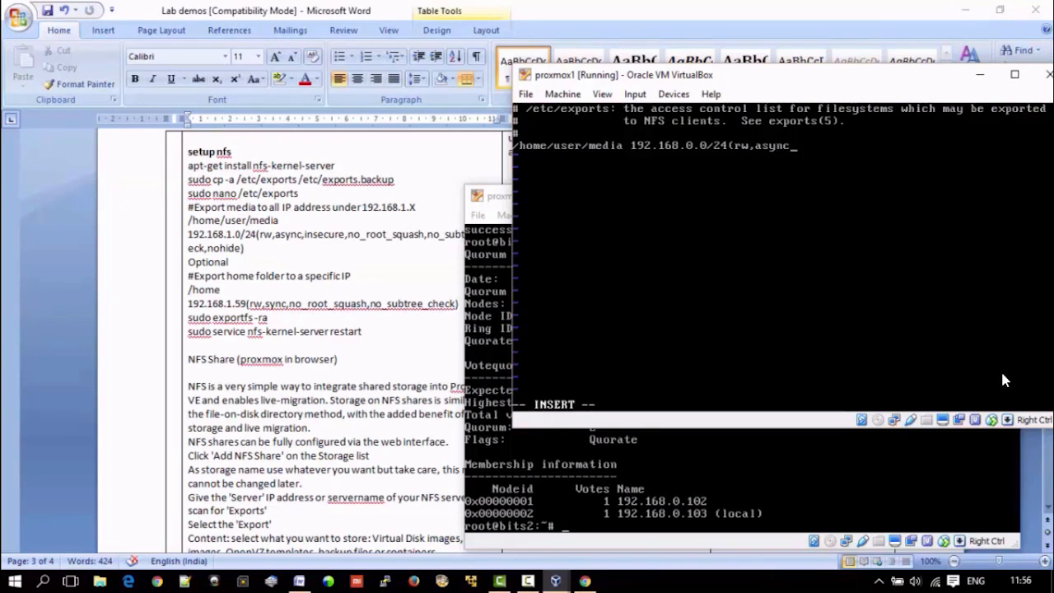
{"action": "type", "text": ",insecure,no_roo"}
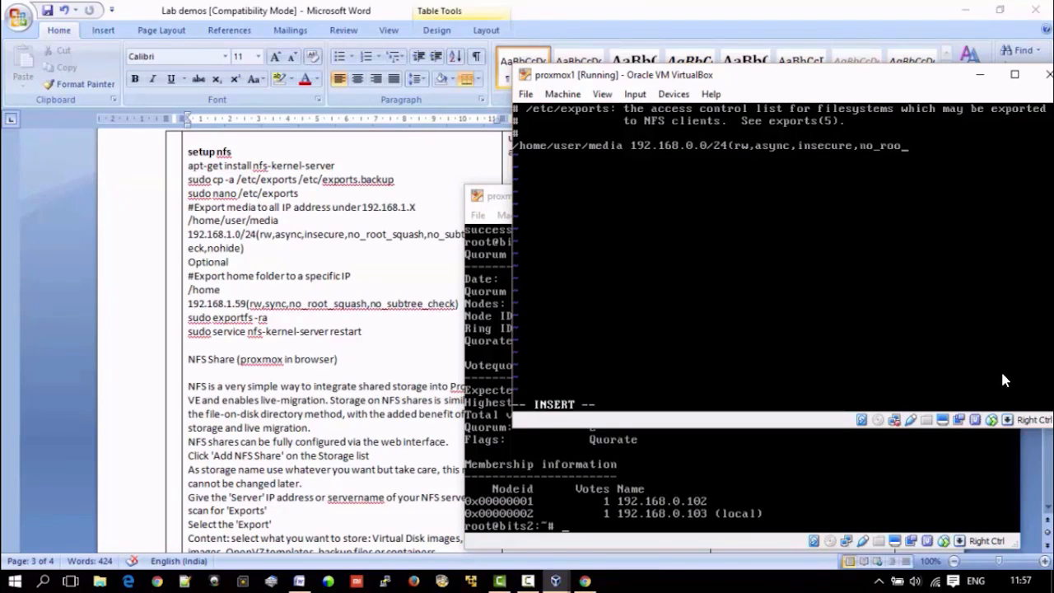
{"action": "type", "text": "t_squash,no_sub"}
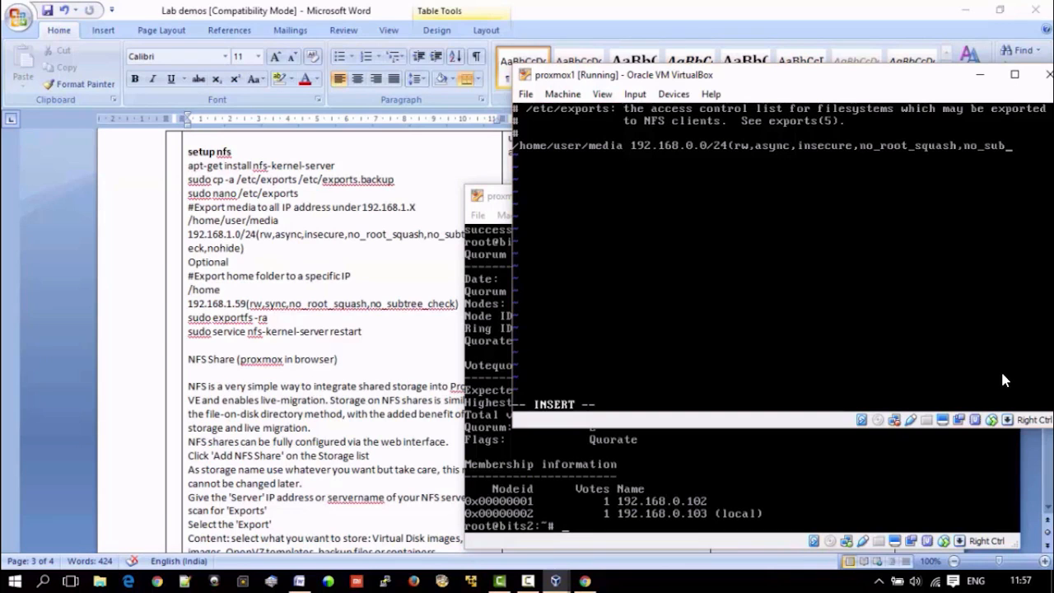
Step: Extend the export entry's options with insecure,no_root_squash,no_subtree_check
{"action": "scroll", "coordinate": [327, 279], "scroll_direction": "down", "scroll_amount": 2}
{"action": "type", "text": "tree_ch"}
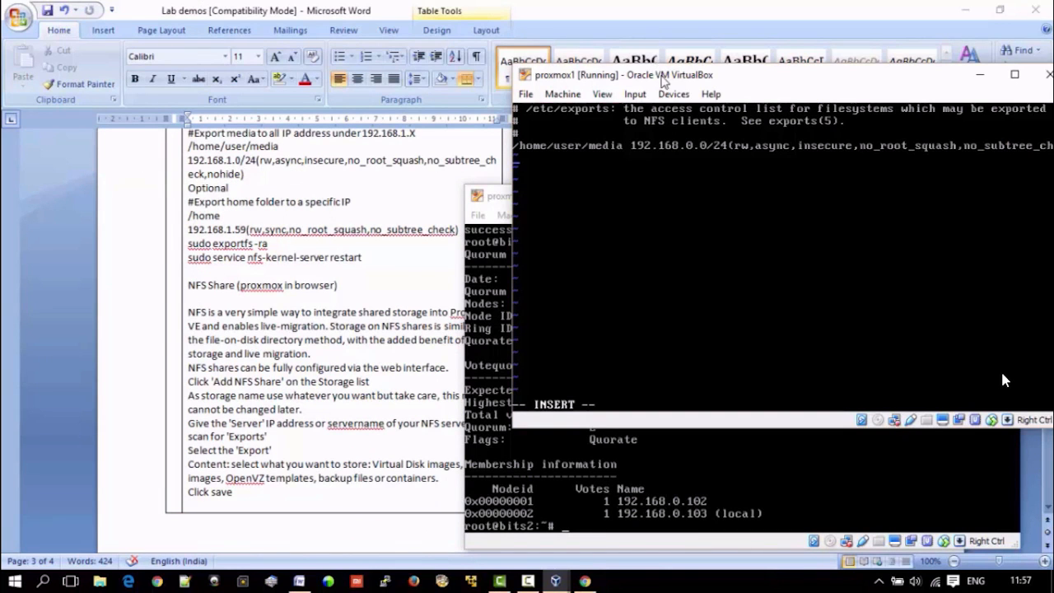
{"action": "left_click_drag", "start_coordinate": [663, 78], "coordinate": [620, 76]}
{"action": "type", "text": "ec"}
{"action": "type", "text": "k"}
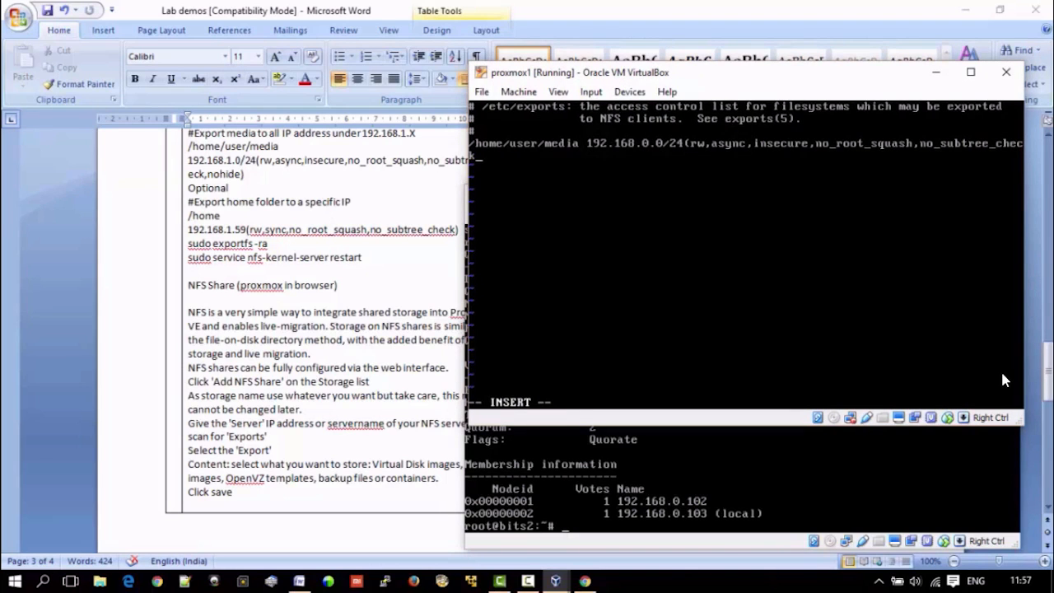
{"action": "type", "text": ",nohide)"}
Step: Finish the export options with nohide and a closing parenthesis, and save and quit /etc/exports
{"action": "key", "text": "Escape"}
{"action": "type", "text": ":wq"}
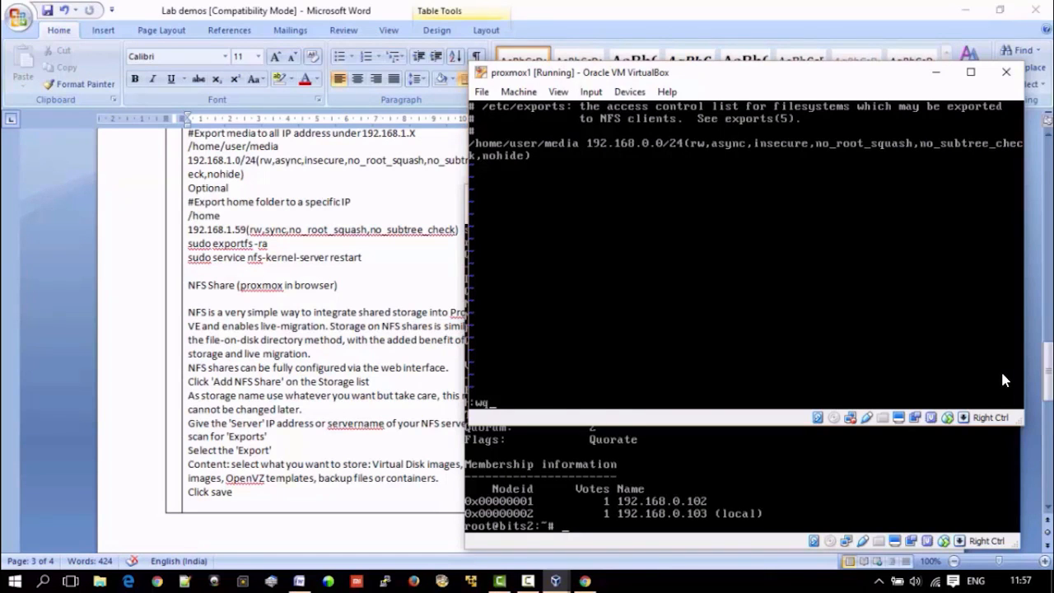
{"action": "key", "text": "Return"}
Step: Try to apply the new export table with exportfs -ra
{"action": "type", "text": "export"}
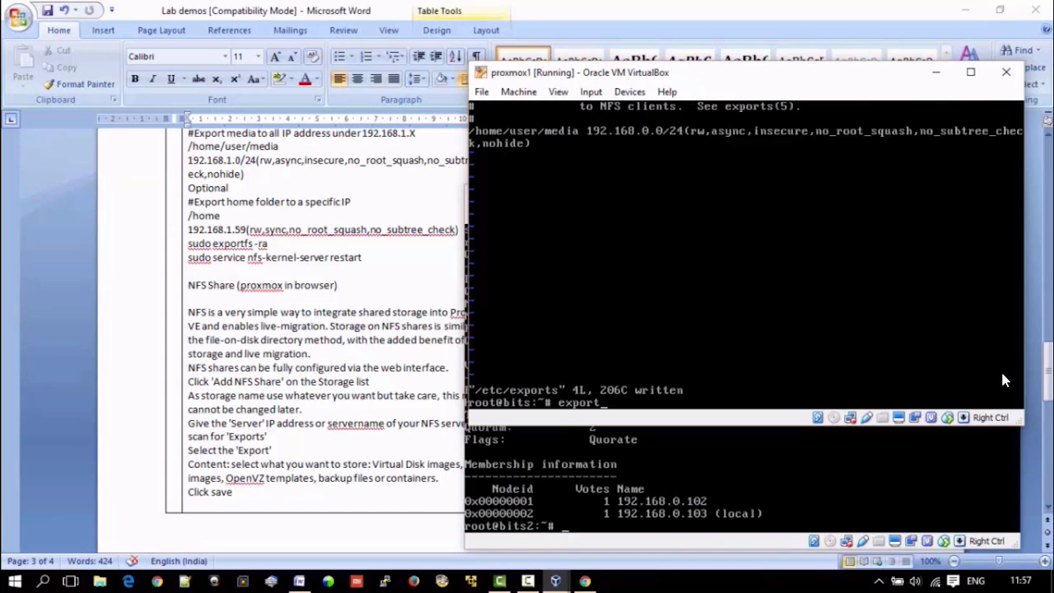
{"action": "key", "text": "Tab"}
{"action": "key", "text": "Tab"}
{"action": "type", "text": "fs -ra"}
{"action": "key", "text": "Return"}
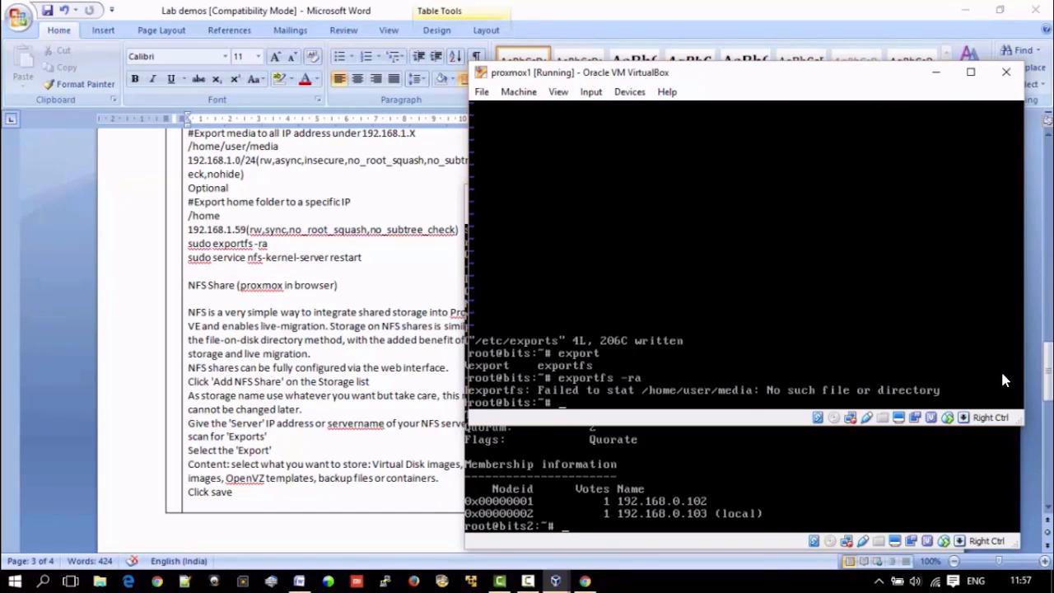
Step: Create the directories /home/user and /home/user/media with mkdir
{"action": "type", "text": "mkdir /home/"}
{"action": "key", "text": "BackSpace"}
{"action": "type", "text": "user"}
{"action": "key", "text": "Return"}
{"action": "type", "text": "mkdir /home/user"}
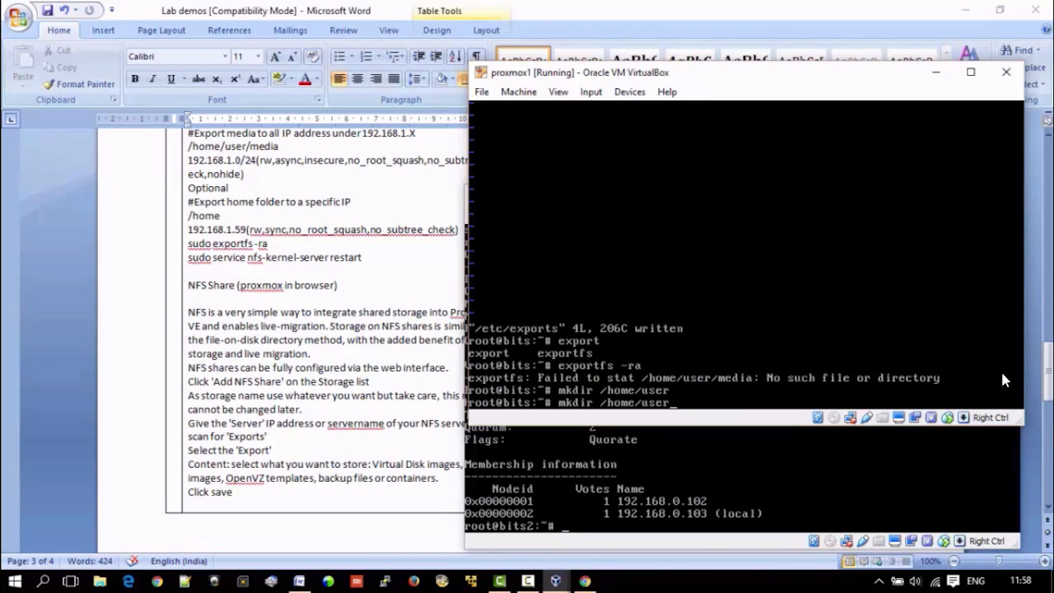
{"action": "type", "text": "/media"}
{"action": "key", "text": "Return"}
Step: Run exportfs -ra again to apply the exports
{"action": "key", "text": "Up"}
{"action": "key", "text": "BackSpace"}
{"action": "key", "text": "BackSpace"}
{"action": "key", "text": "BackSpace"}
{"action": "key", "text": "BackSpace"}
{"action": "key", "text": "BackSpace"}
{"action": "key", "text": "BackSpace"}
{"action": "key", "text": "Up"}
{"action": "key", "text": "Up"}
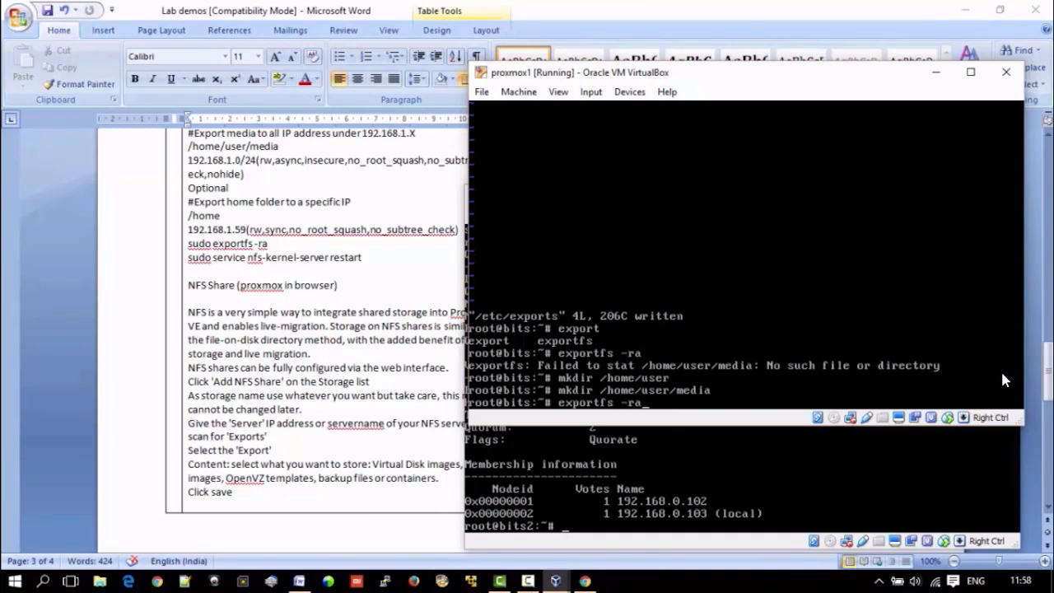
{"action": "key", "text": "Return"}
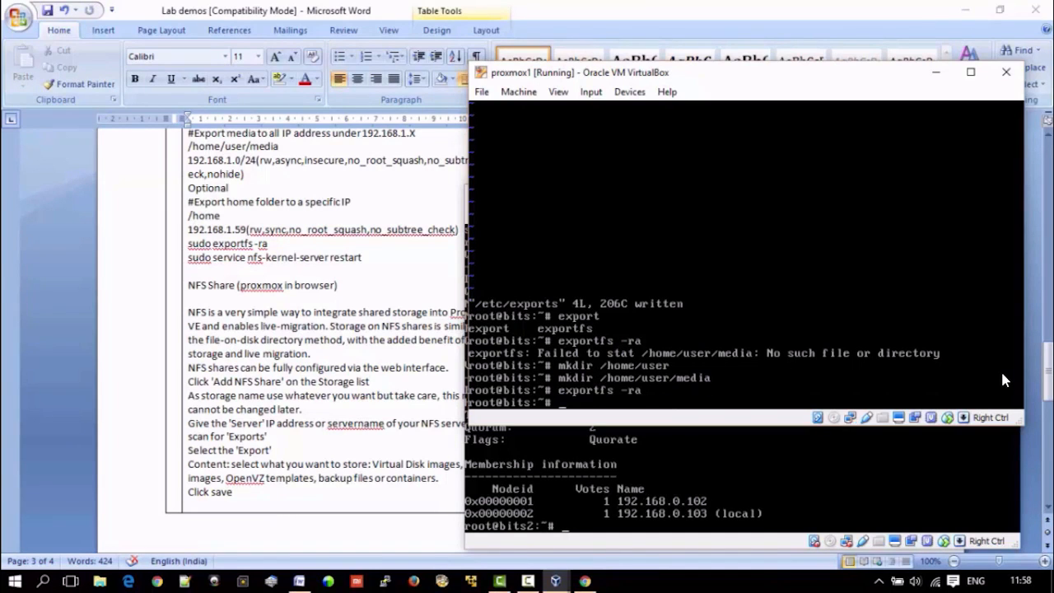
Step: Restart the nfs-kernel-server service on proxmox1
{"action": "type", "text": "service nfs-ker"}
{"action": "key", "text": "Tab"}
{"action": "type", "text": "restart"}
{"action": "key", "text": "Return"}
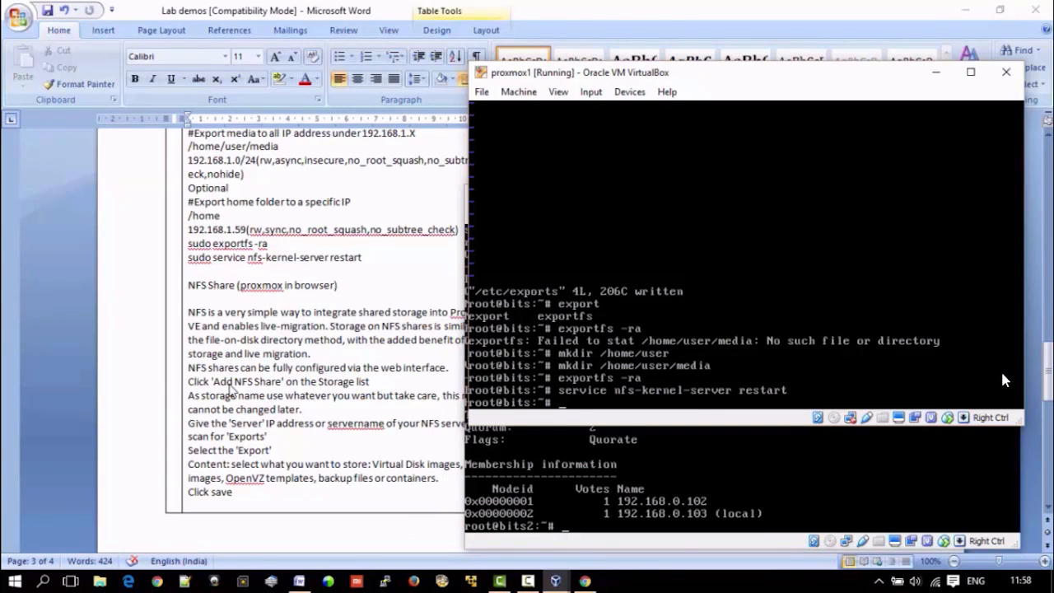
Step: Switch to the Proxmox web interface in Chrome and start adding an NFS storage at Datacenter level
{"action": "left_click", "coordinate": [960, 8]}
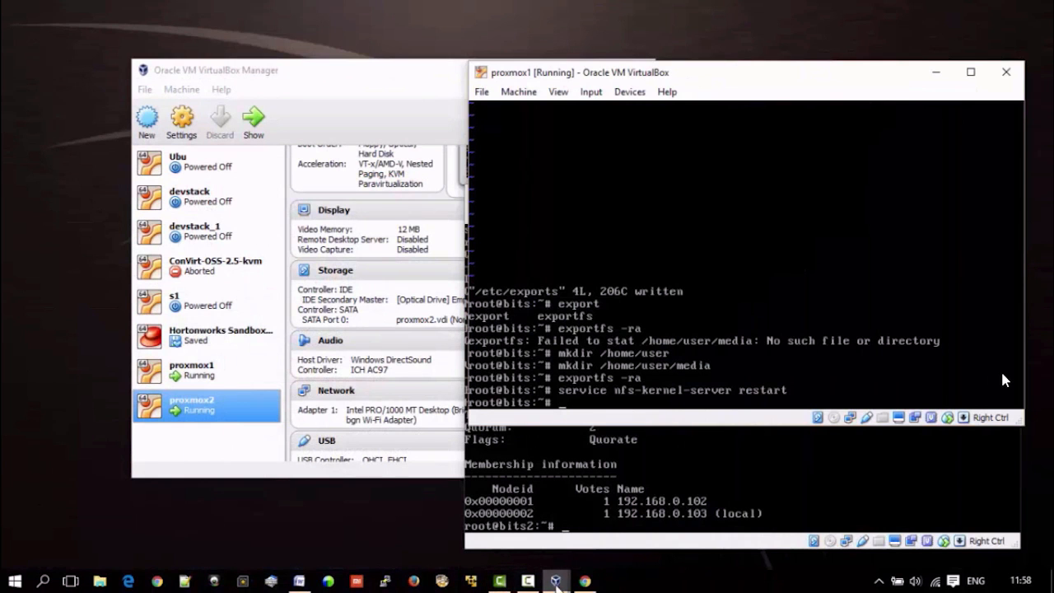
{"action": "left_click", "coordinate": [584, 581]}
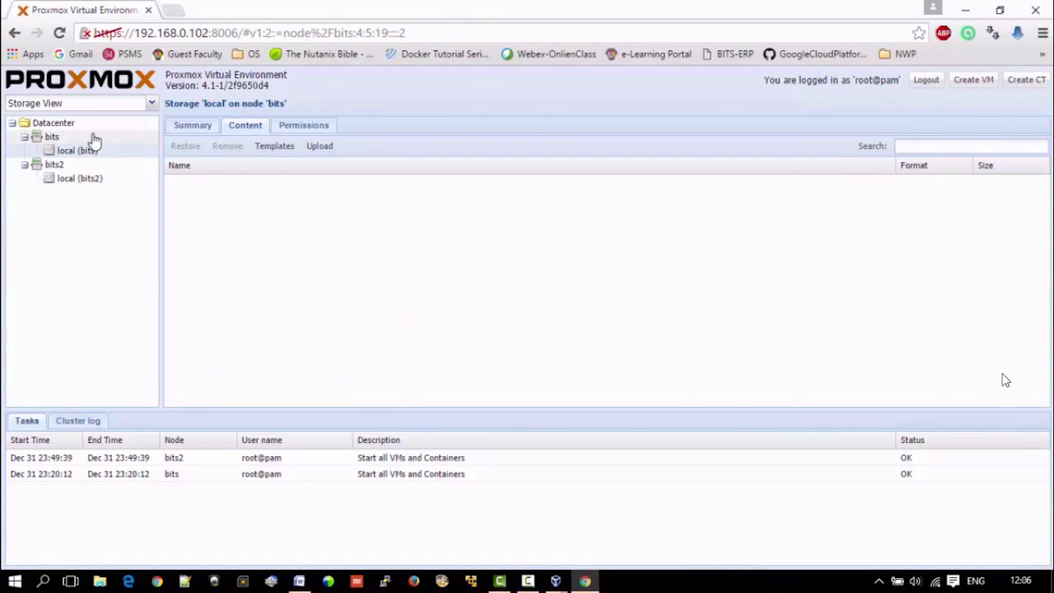
{"action": "left_click", "coordinate": [92, 137]}
{"action": "left_click", "coordinate": [66, 125]}
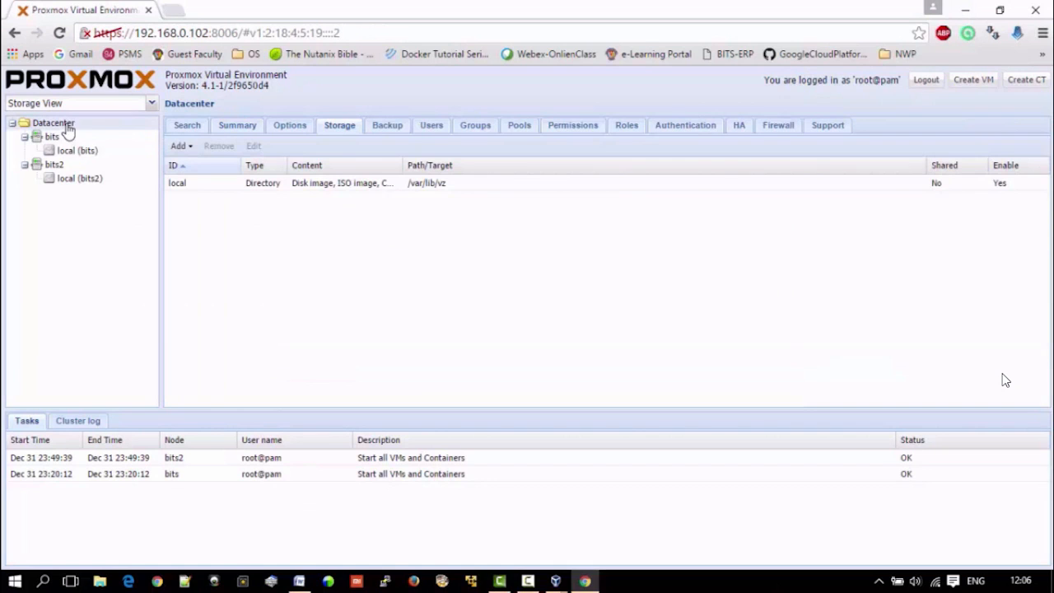
{"action": "left_click", "coordinate": [181, 145]}
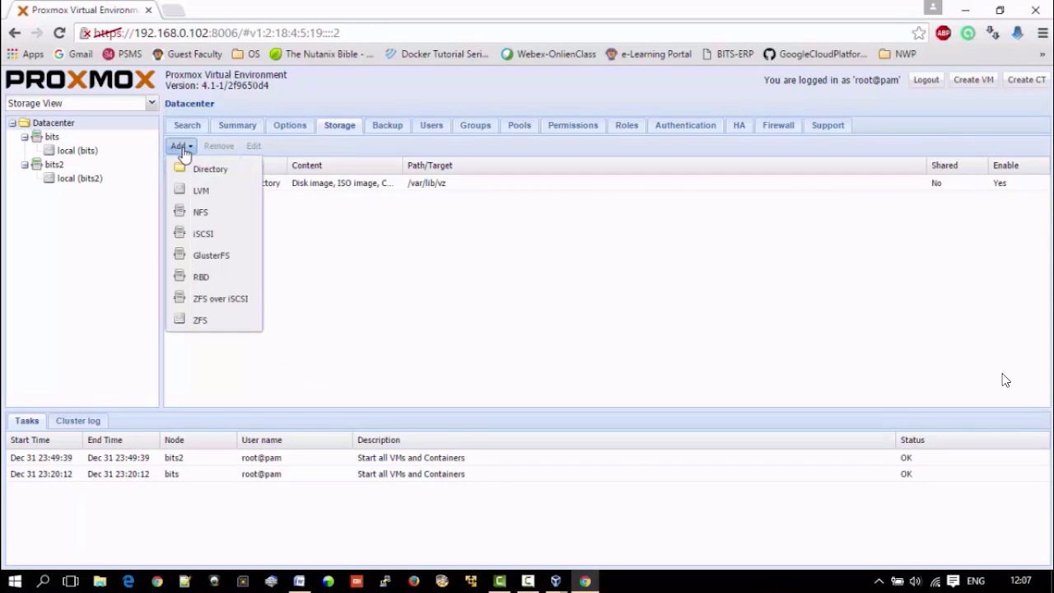
{"action": "left_click", "coordinate": [221, 212]}
Step: Set the NFS storage ID to nfs1, the server to 192.168.0.102 and the export to /home/user/media
{"action": "left_click", "coordinate": [417, 282]}
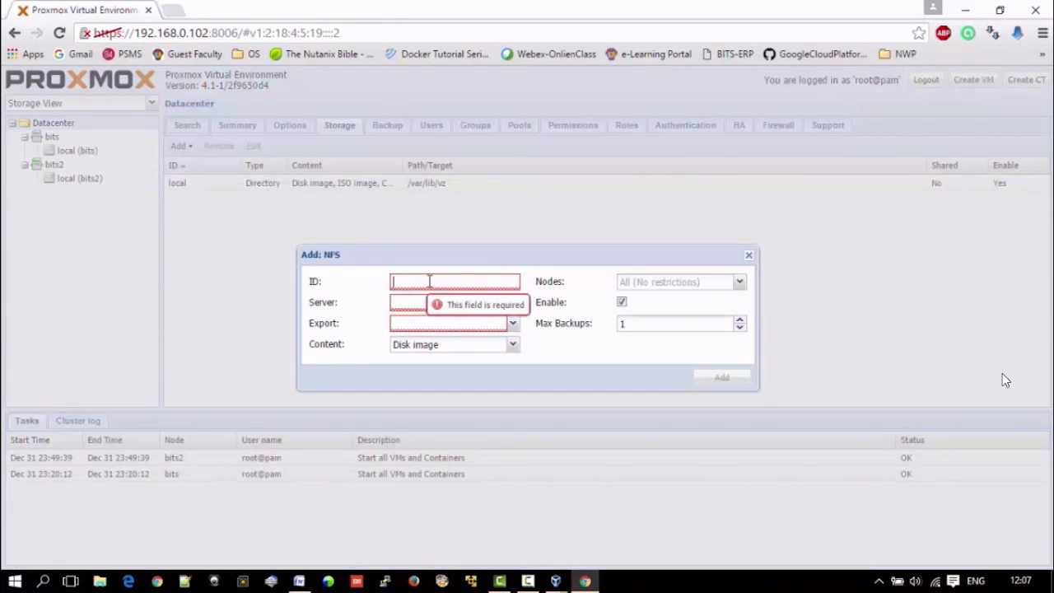
{"action": "type", "text": "nfs1"}
{"action": "key", "text": "Tab"}
{"action": "type", "text": "1920"}
{"action": "key", "text": "BackSpace"}
{"action": "type", "text": ".168.0.102"}
{"action": "key", "text": "Tab"}
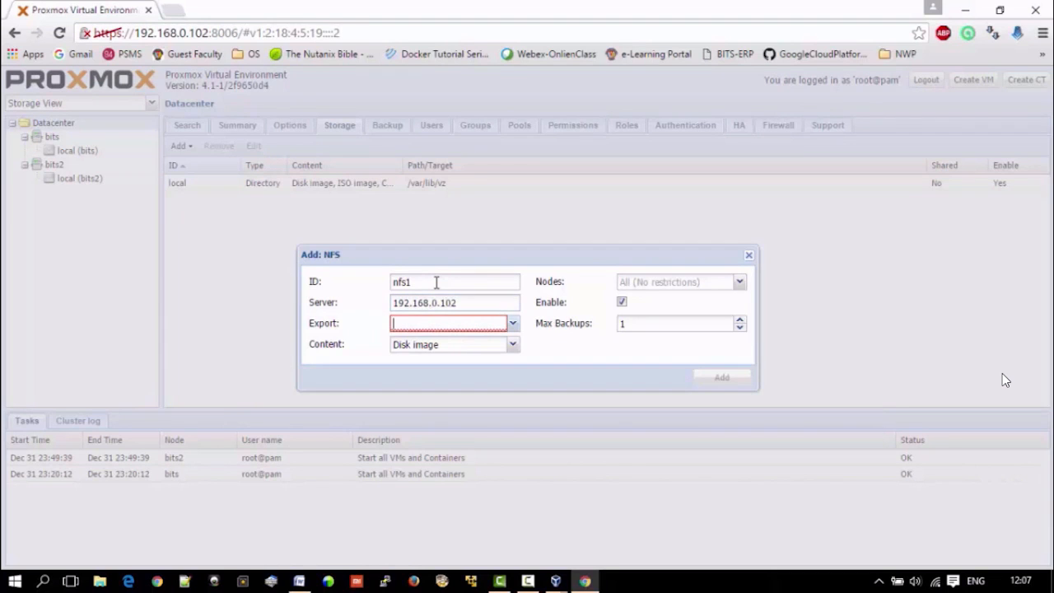
{"action": "left_click", "coordinate": [512, 324]}
{"action": "left_click", "coordinate": [478, 340]}
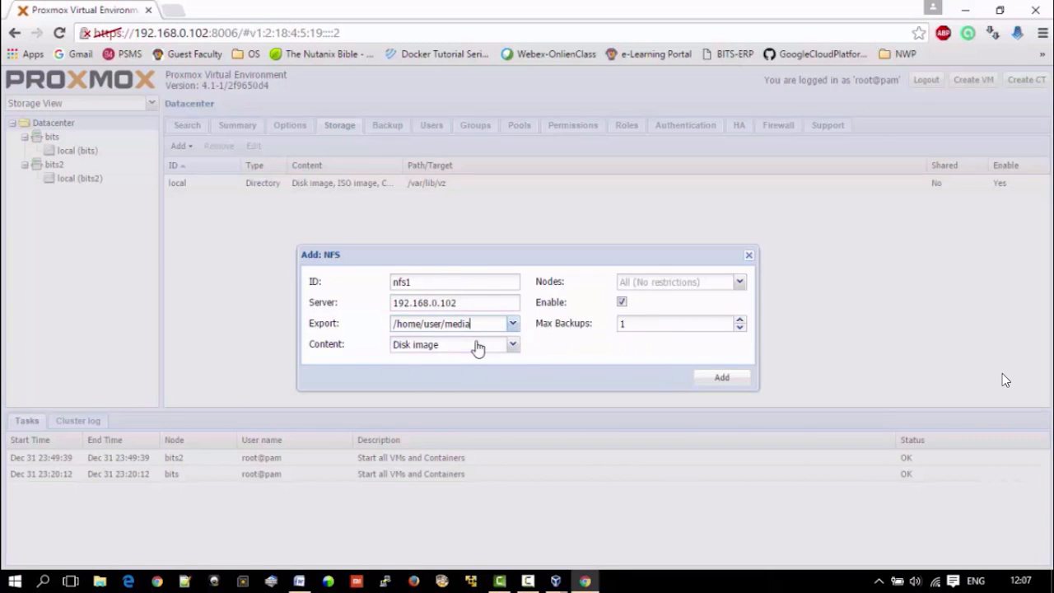
Step: Allow ISO image, Container template, VZDump backup file and Container content on nfs1 in addition to Disk image
{"action": "left_click", "coordinate": [512, 346]}
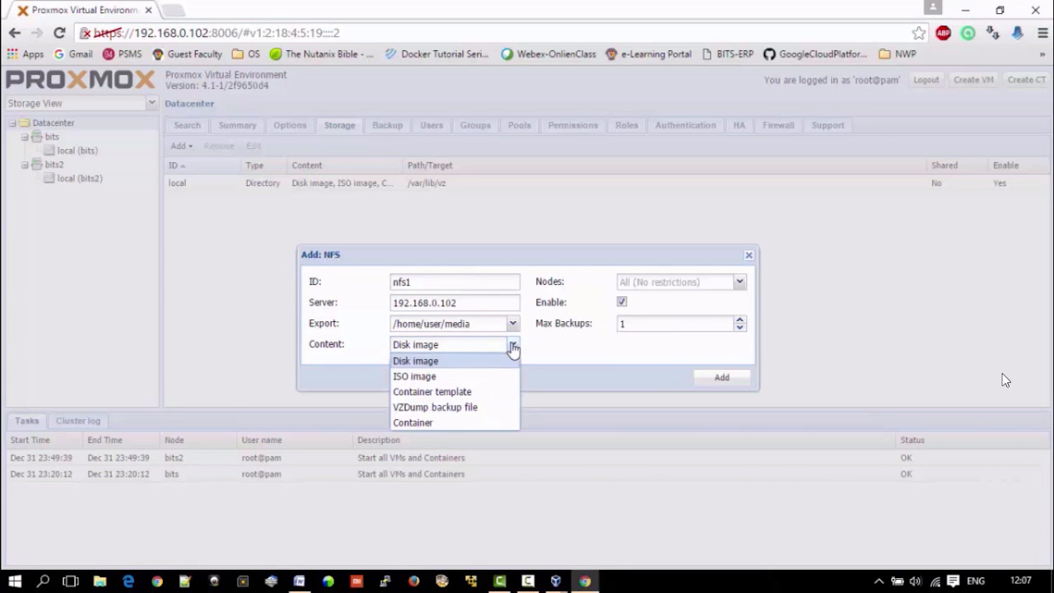
{"action": "left_click", "coordinate": [447, 376]}
{"action": "left_click", "coordinate": [465, 393]}
{"action": "left_click", "coordinate": [468, 409]}
{"action": "left_click", "coordinate": [471, 426]}
{"action": "left_click", "coordinate": [562, 365]}
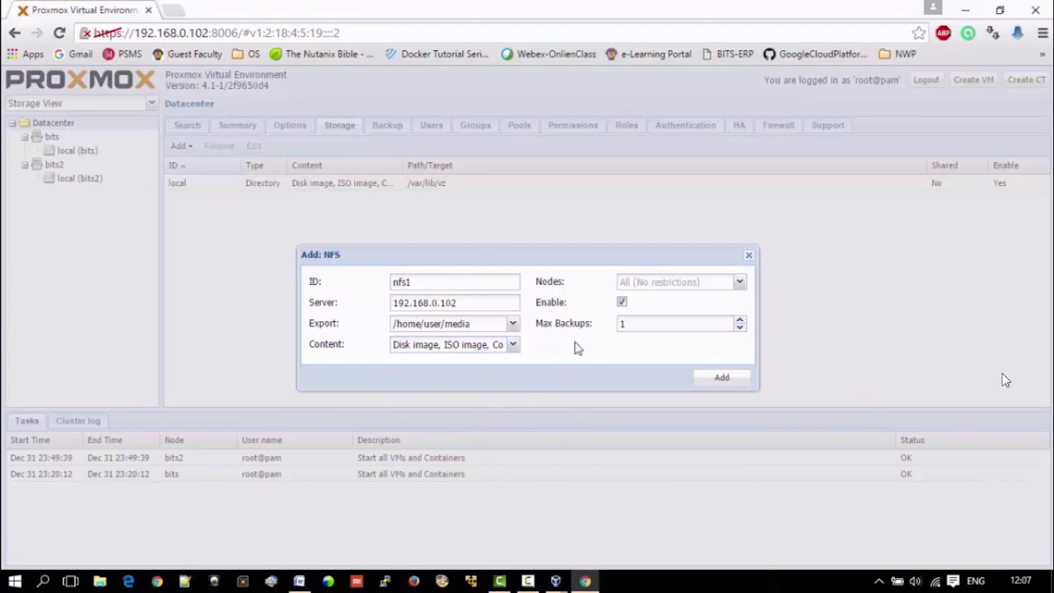
Step: Assign the NFS storage to nodes bits and bits2 and add it
{"action": "left_click", "coordinate": [739, 281]}
{"action": "left_click", "coordinate": [665, 318]}
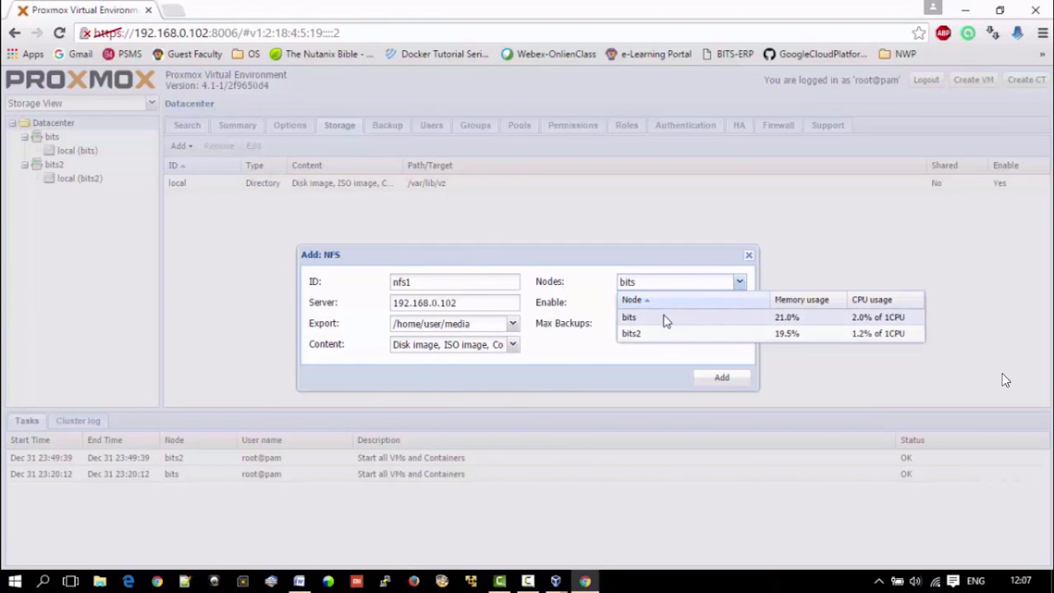
{"action": "left_click", "coordinate": [647, 337]}
{"action": "left_click", "coordinate": [654, 368]}
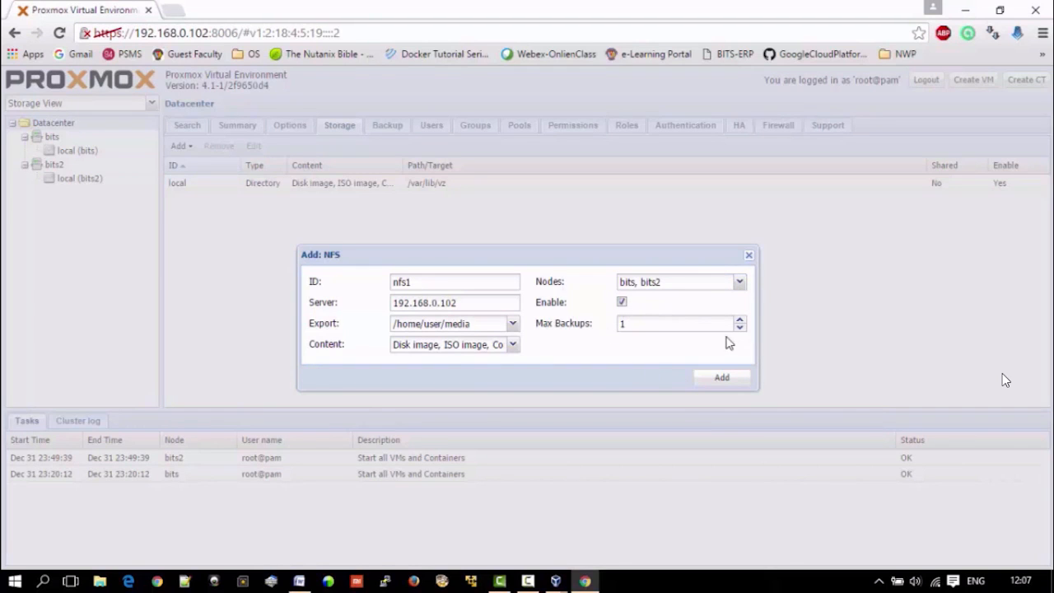
{"action": "left_click", "coordinate": [723, 380]}
{"action": "left_click", "coordinate": [723, 381]}
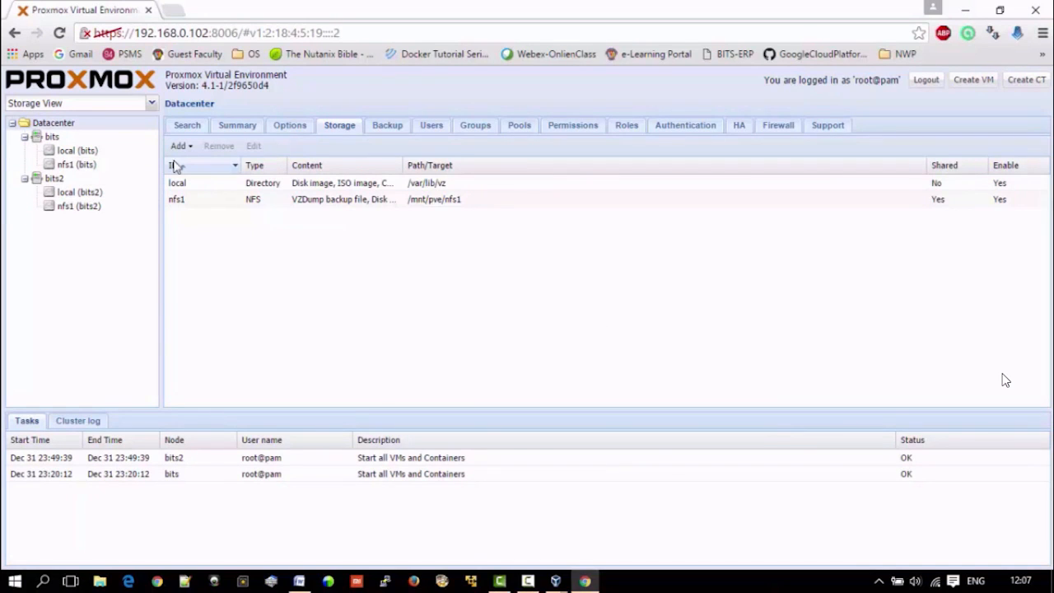
Step: Upload the ISO image dsl-4.11.rc2.iso from the Images folder on Volume (F:) to nfs1 on node bits
{"action": "left_click", "coordinate": [86, 166]}
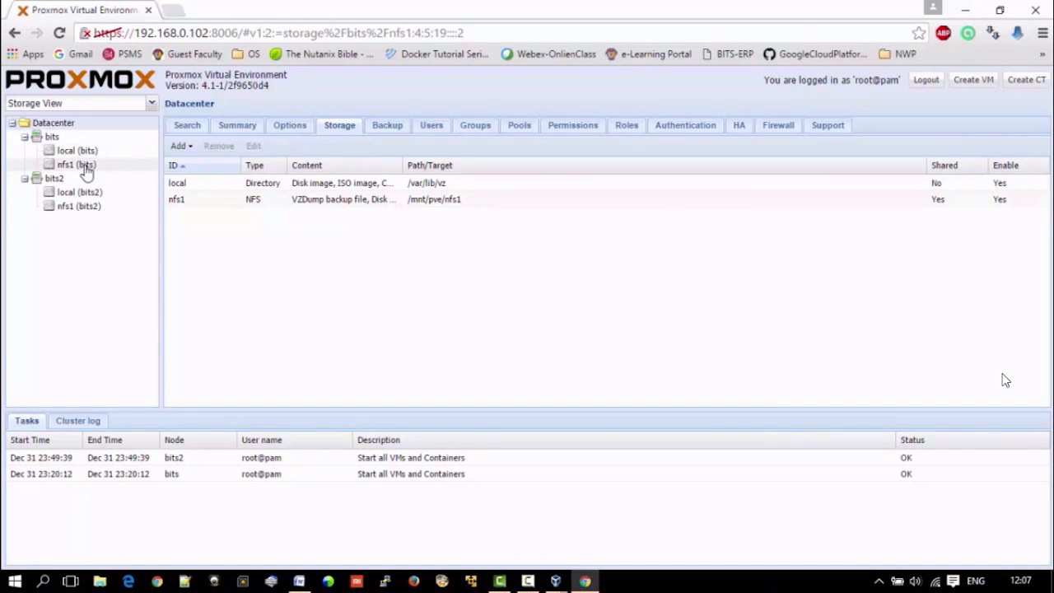
{"action": "left_click", "coordinate": [320, 148]}
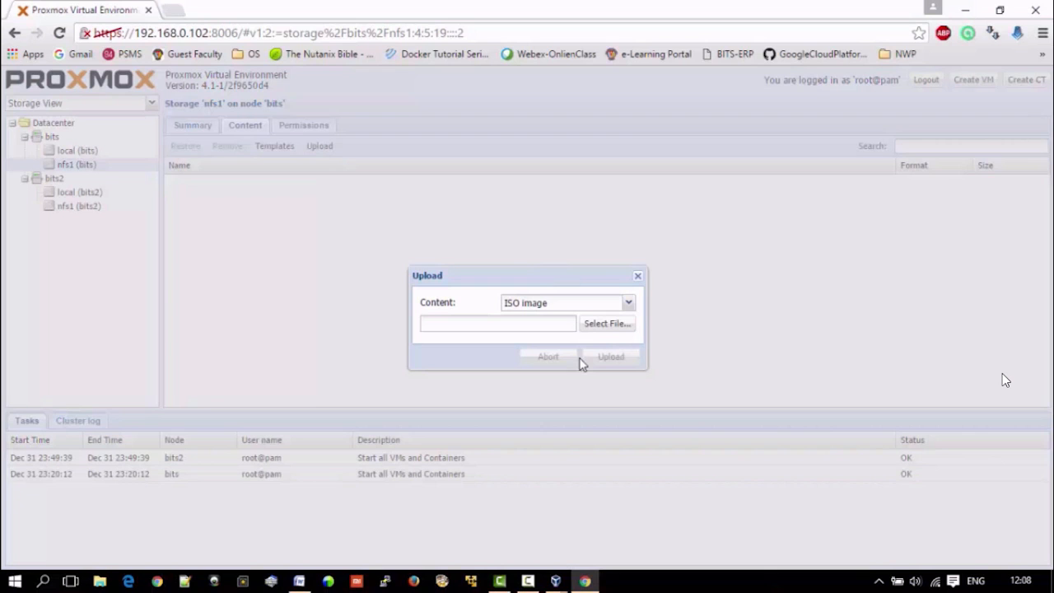
{"action": "left_click", "coordinate": [607, 323]}
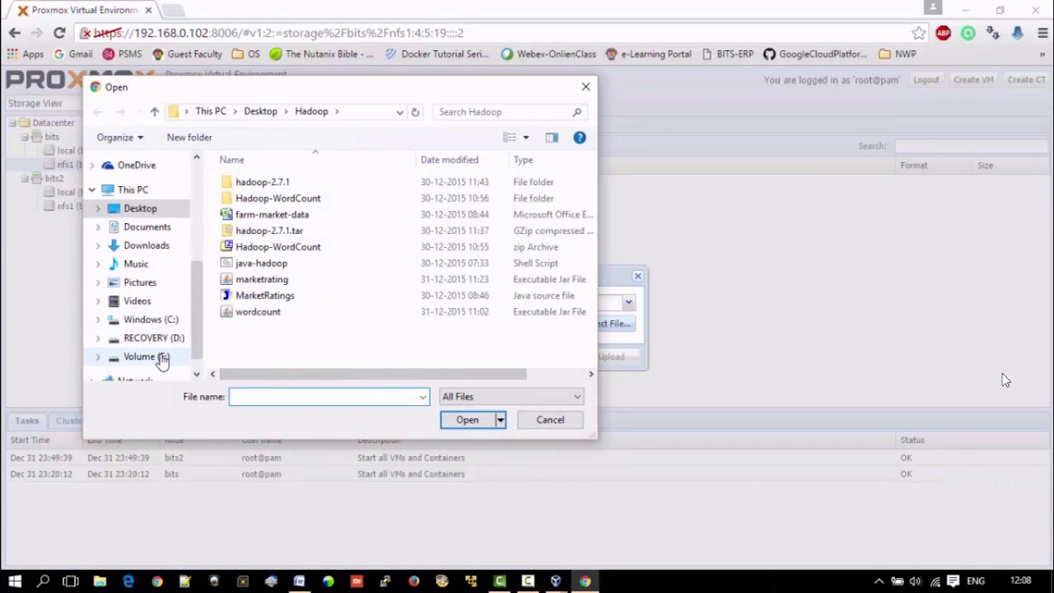
{"action": "left_click", "coordinate": [146, 356]}
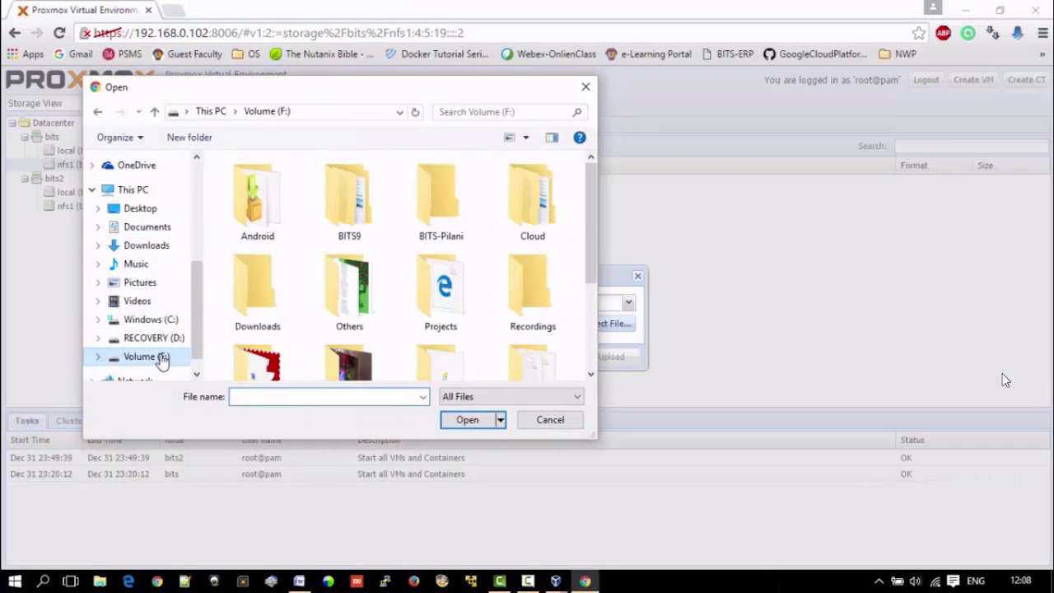
{"action": "double_click", "coordinate": [447, 195]}
{"action": "double_click", "coordinate": [284, 215]}
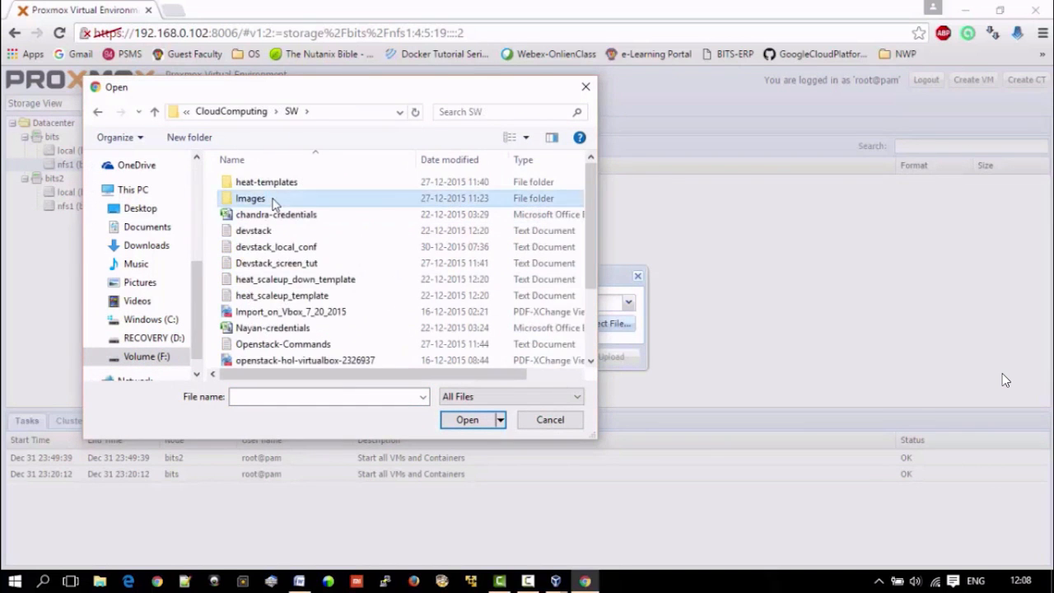
{"action": "double_click", "coordinate": [251, 199]}
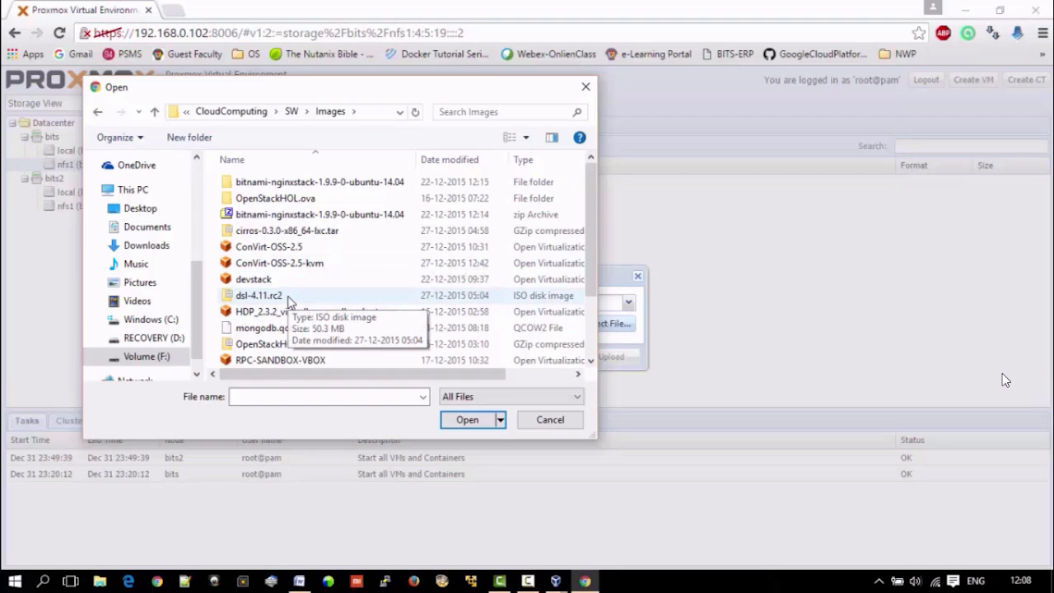
{"action": "scroll", "coordinate": [289, 302], "scroll_direction": "down", "scroll_amount": 2}
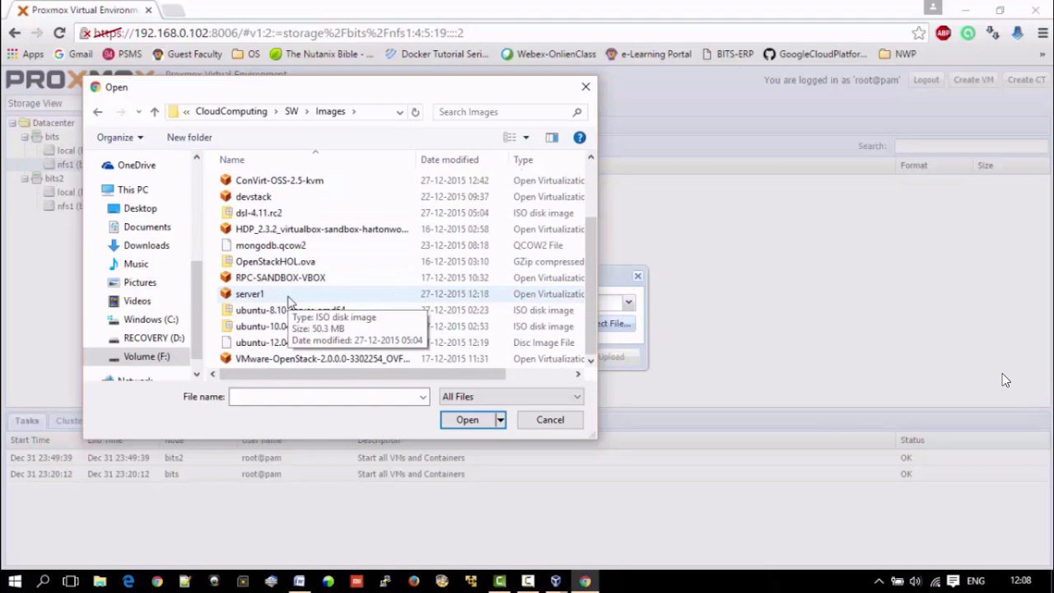
{"action": "scroll", "coordinate": [293, 303], "scroll_direction": "up", "scroll_amount": 2}
{"action": "double_click", "coordinate": [288, 296]}
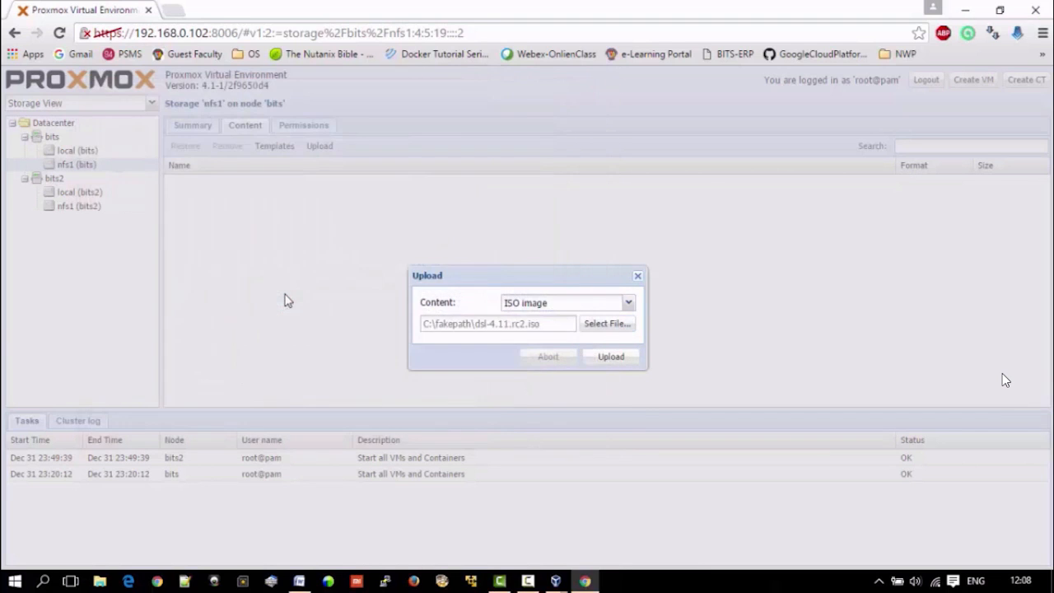
{"action": "left_click", "coordinate": [613, 358]}
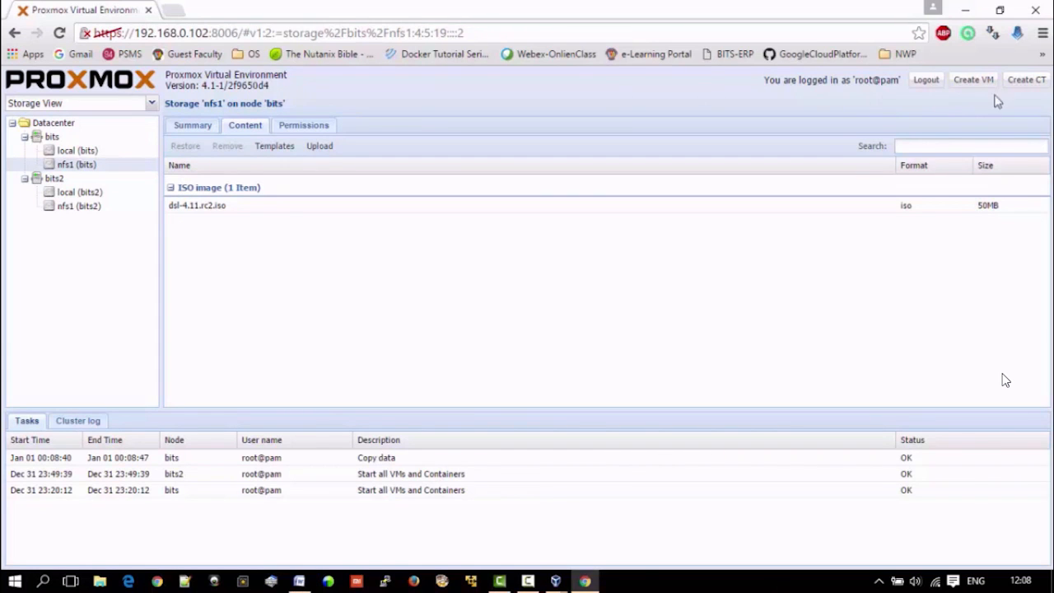
Step: Start creating a virtual machine named vm1 on node bits with the guest type Other OS types
{"action": "left_click", "coordinate": [969, 83]}
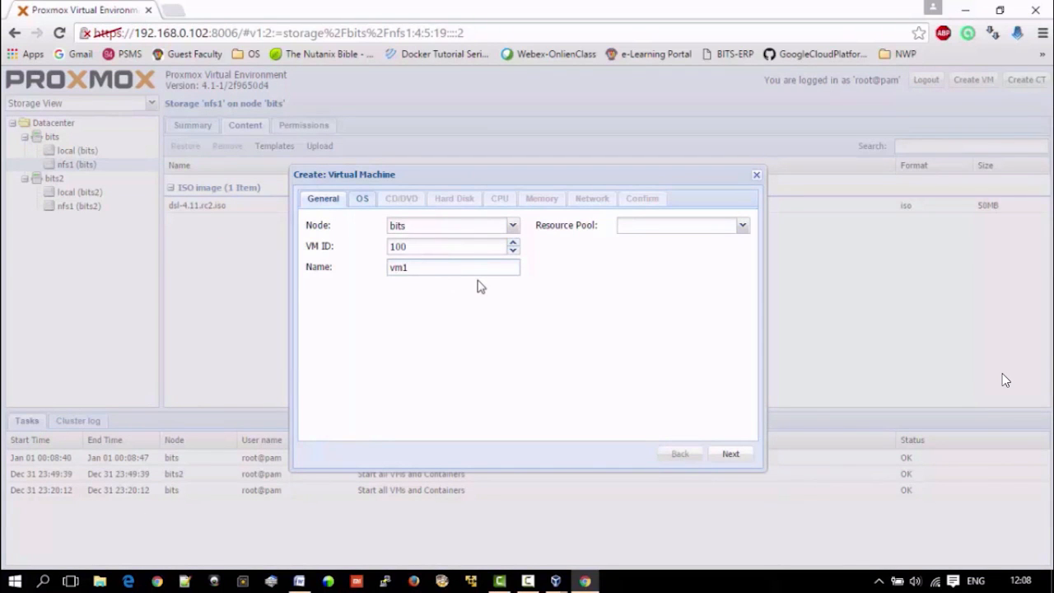
{"action": "type", "text": "vm1"}
{"action": "left_click", "coordinate": [743, 226]}
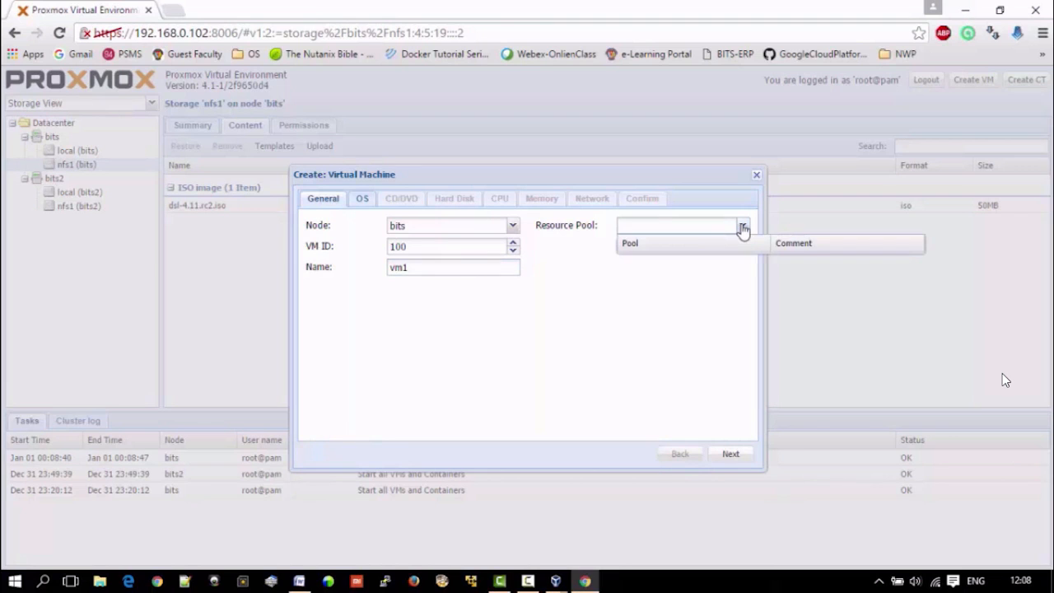
{"action": "left_click", "coordinate": [743, 228]}
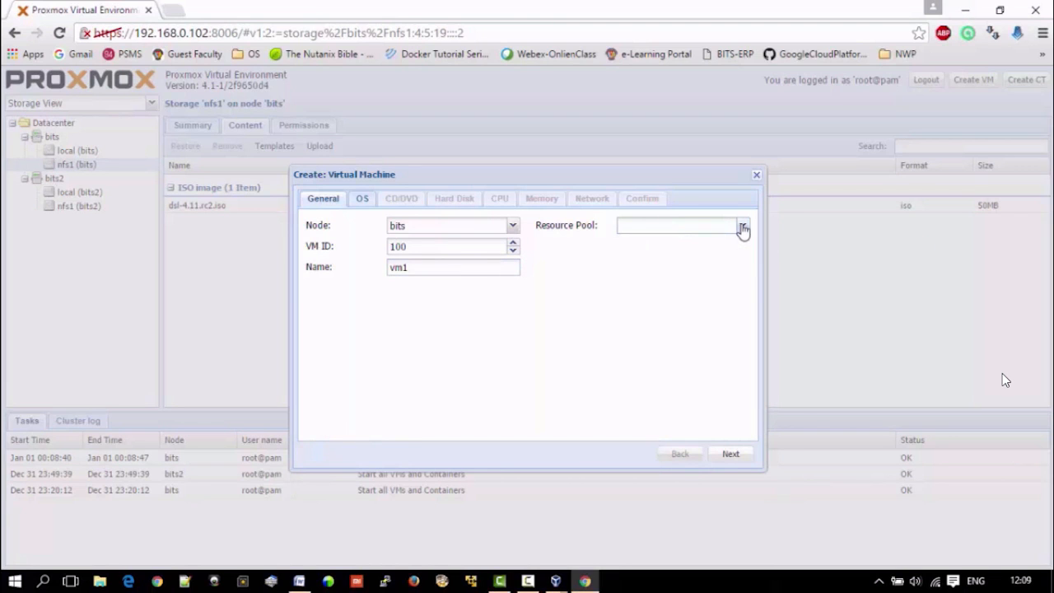
{"action": "left_click", "coordinate": [362, 200]}
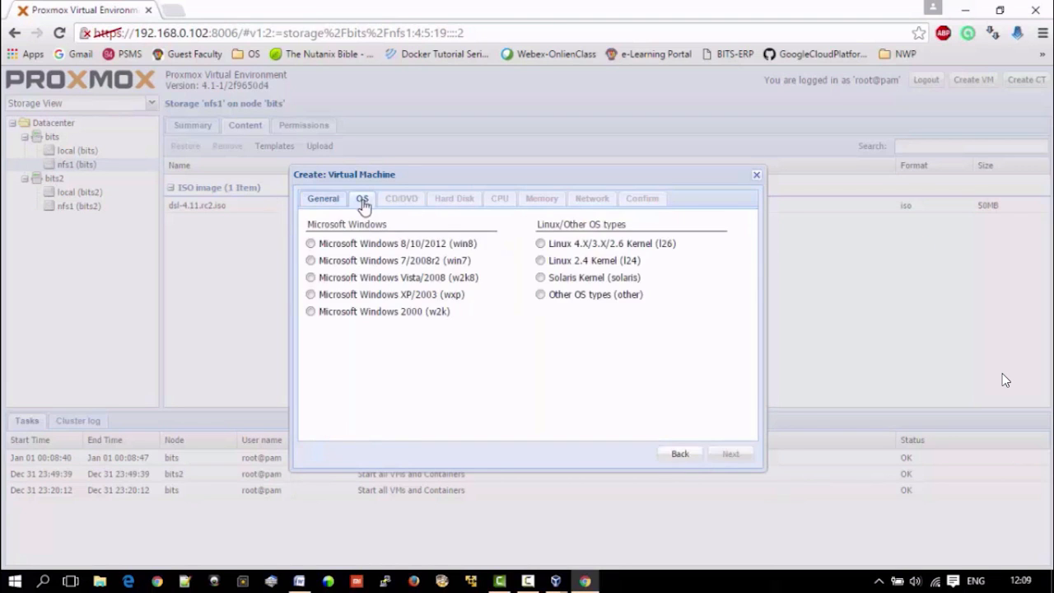
{"action": "left_click", "coordinate": [543, 296]}
{"action": "left_click", "coordinate": [731, 455]}
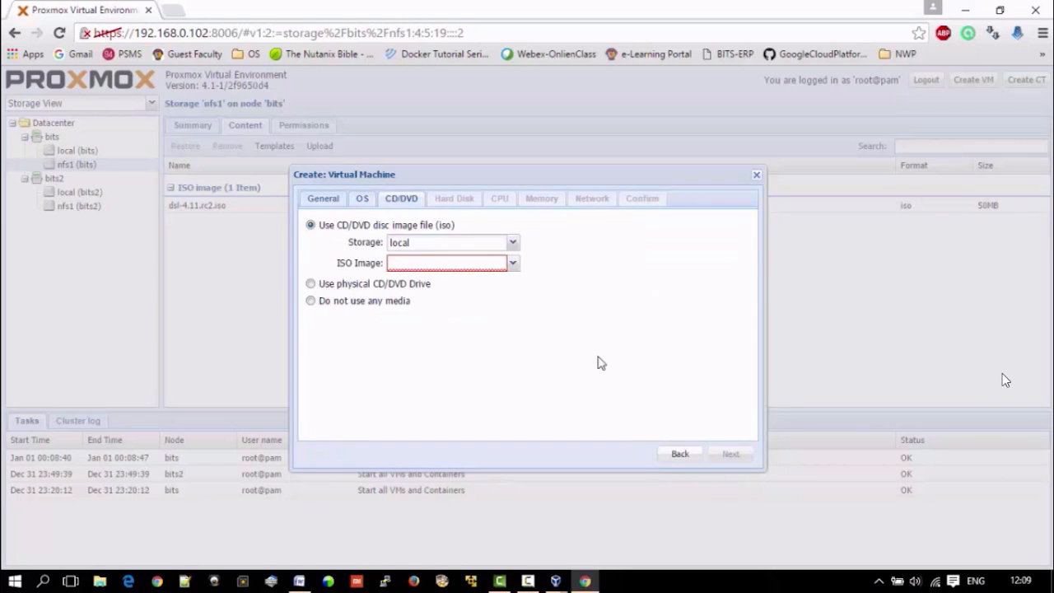
Step: Use dsl-4.11.rc2.iso from the nfs1 storage as the virtual machine's CD/DVD image
{"action": "left_click", "coordinate": [512, 242]}
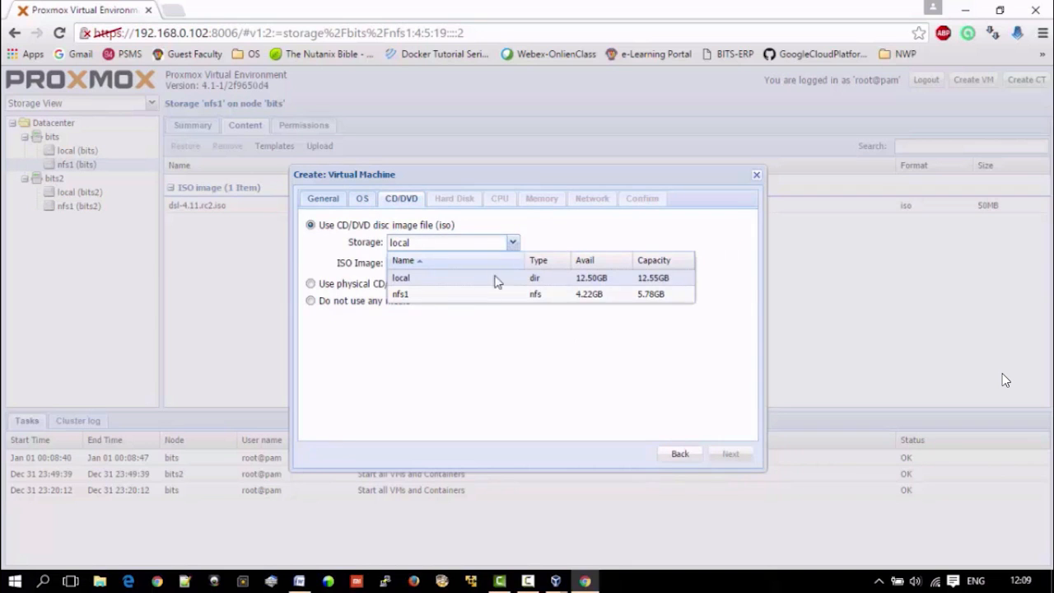
{"action": "left_click", "coordinate": [466, 297]}
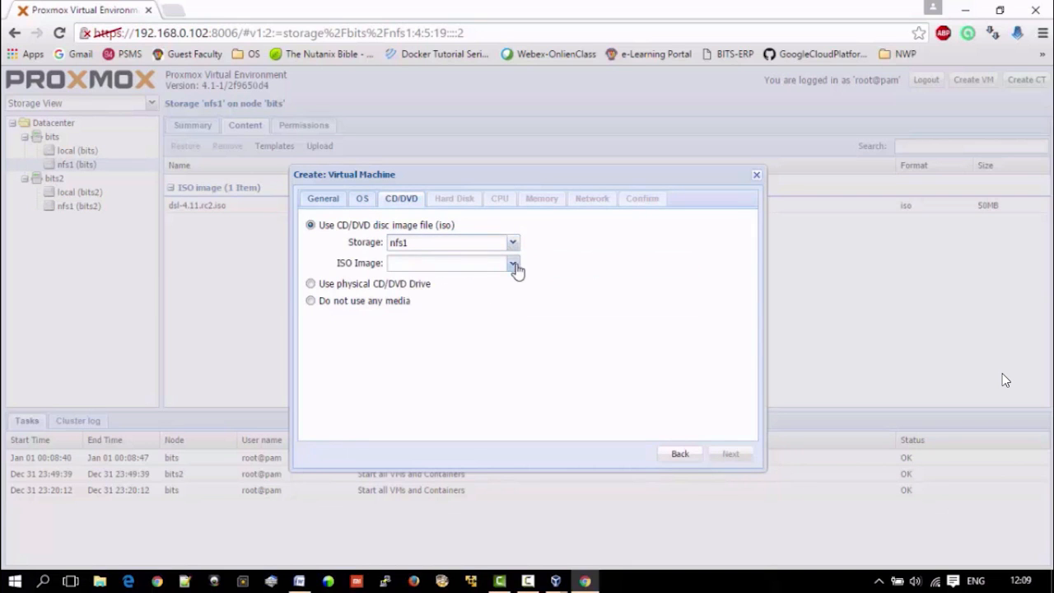
{"action": "left_click", "coordinate": [513, 264]}
{"action": "left_click", "coordinate": [466, 303]}
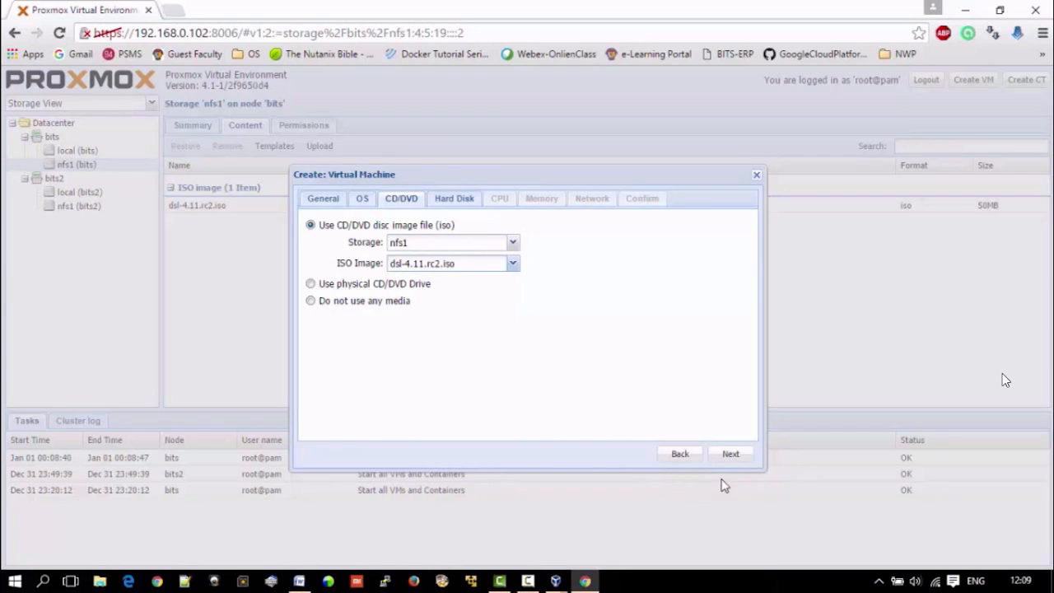
{"action": "left_click", "coordinate": [729, 454]}
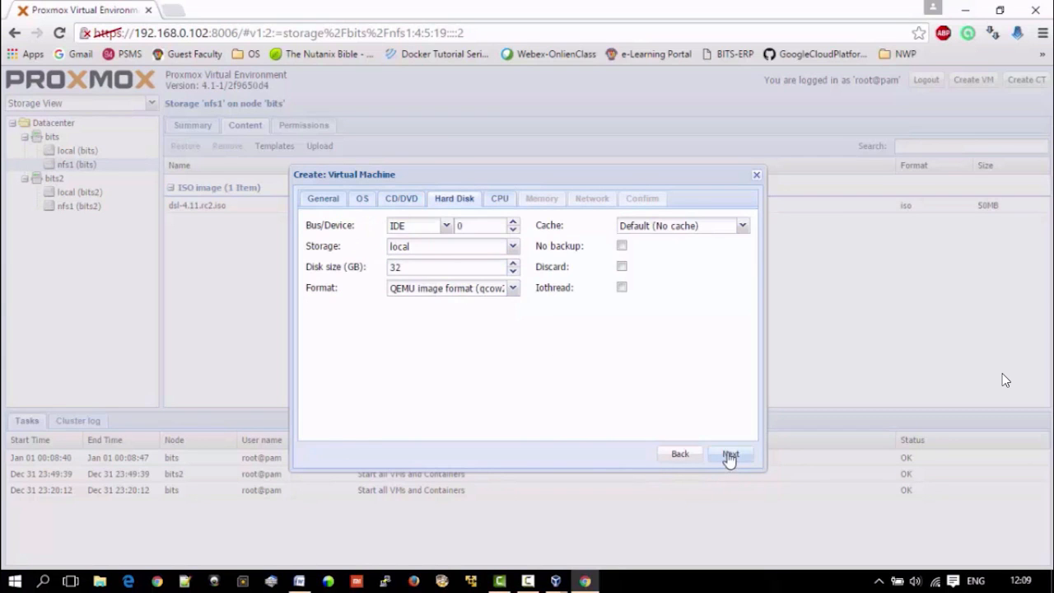
Step: Place the virtual machine's IDE hard disk on nfs1 with a size of 4 GB, keeping the qcow2 format
{"action": "left_click", "coordinate": [446, 226]}
{"action": "left_click", "coordinate": [446, 226]}
{"action": "left_click", "coordinate": [513, 248]}
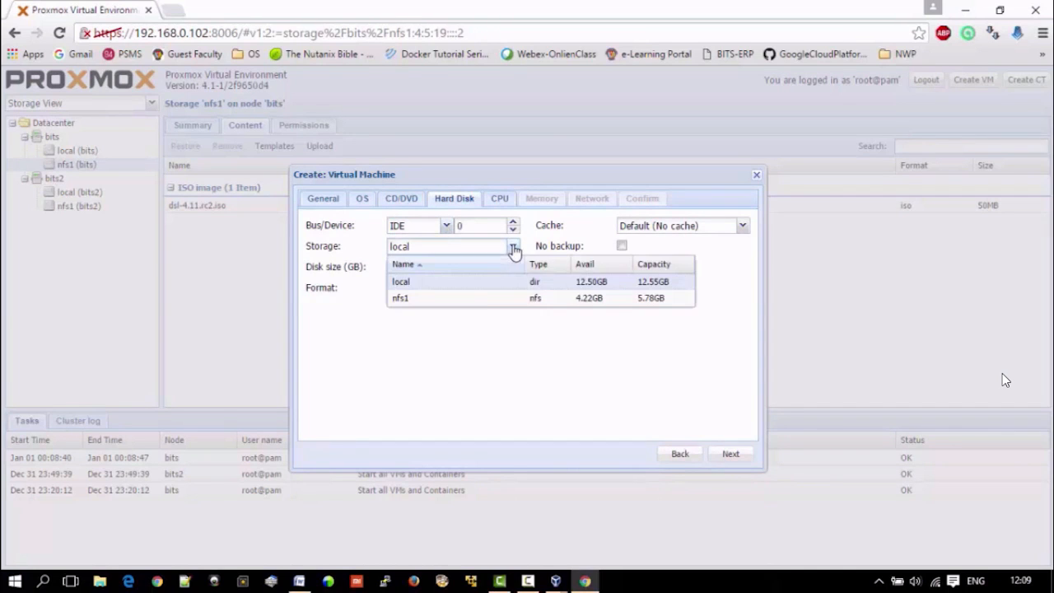
{"action": "left_click", "coordinate": [481, 298]}
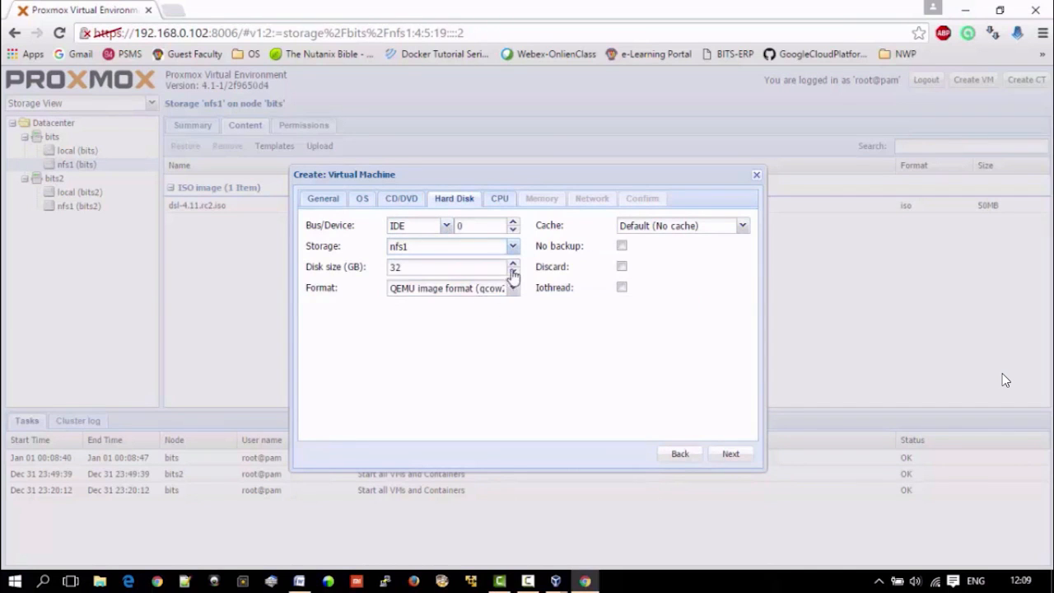
{"action": "left_click_drag", "start_coordinate": [439, 263], "coordinate": [384, 260]}
{"action": "left_click", "coordinate": [512, 288]}
{"action": "left_click", "coordinate": [513, 289]}
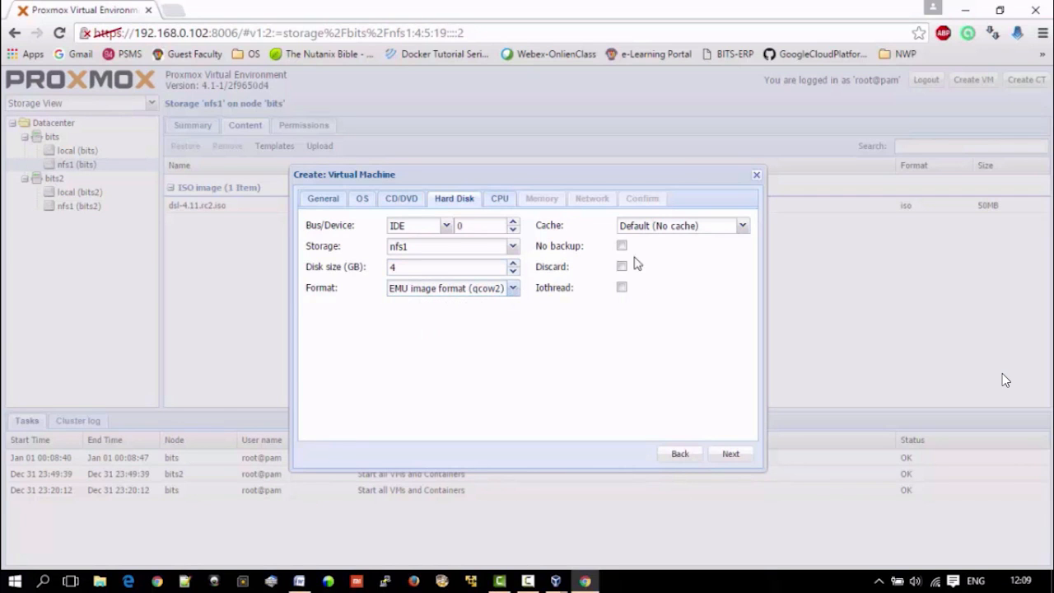
{"action": "left_click", "coordinate": [729, 455]}
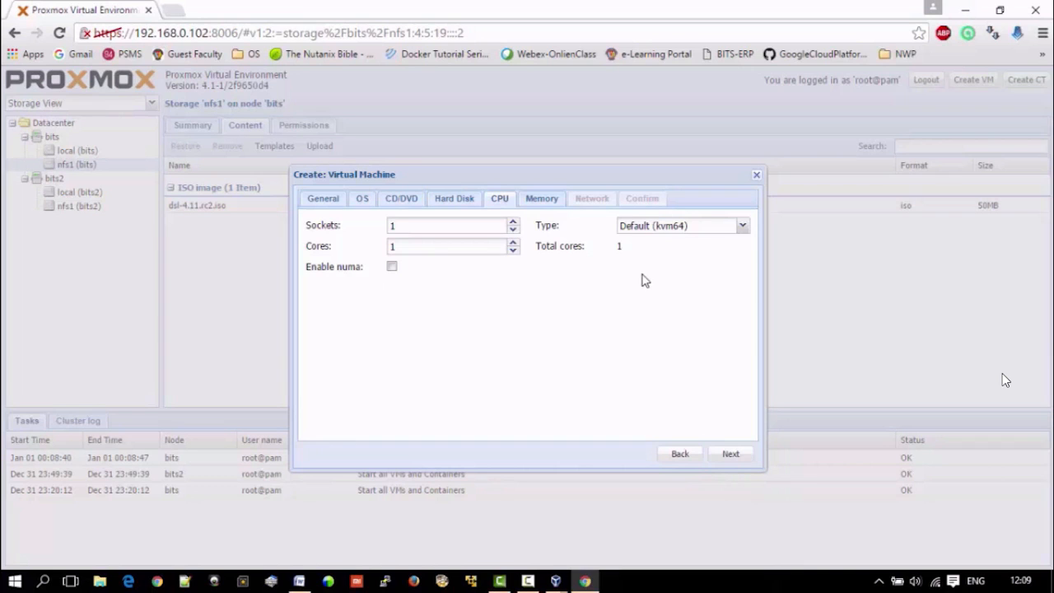
Step: Keep the default CPU settings and give the virtual machine 128 MB of fixed memory
{"action": "left_click", "coordinate": [731, 456]}
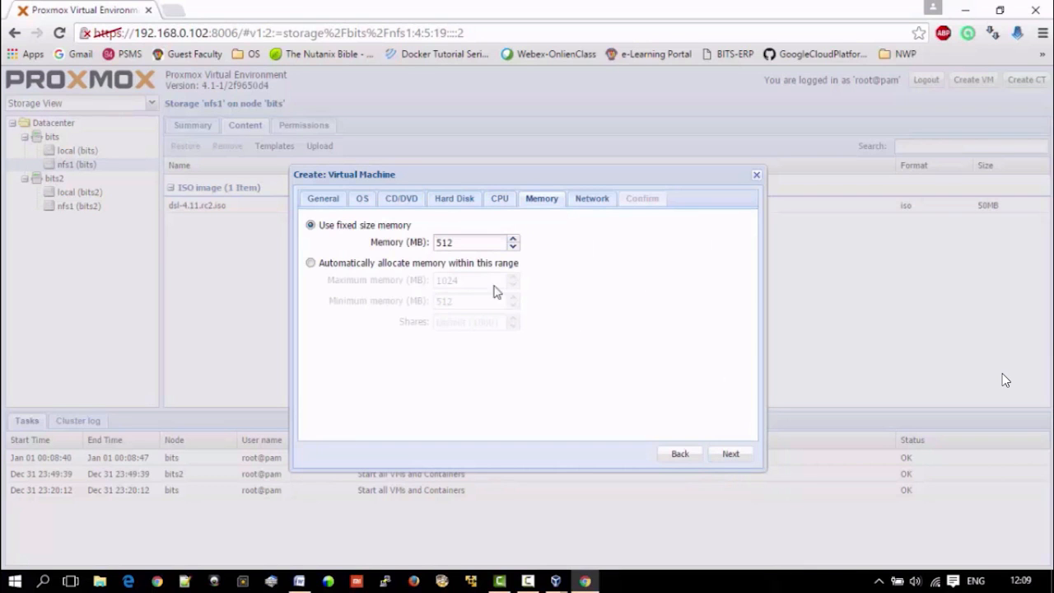
{"action": "left_click_drag", "start_coordinate": [465, 246], "coordinate": [408, 246]}
{"action": "type", "text": "128"}
{"action": "left_click", "coordinate": [732, 455]}
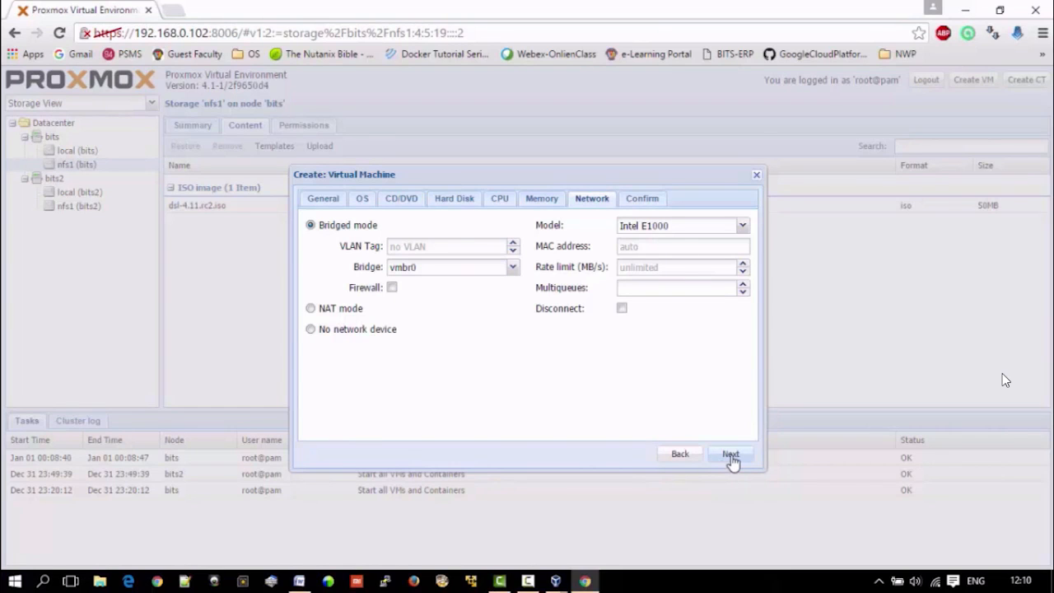
Step: Keep the bridged network on vmbr0 with the Intel E1000 model and finish creating the virtual machine
{"action": "left_click", "coordinate": [743, 227]}
{"action": "left_click", "coordinate": [743, 228]}
{"action": "left_click", "coordinate": [731, 455]}
{"action": "left_click", "coordinate": [732, 456]}
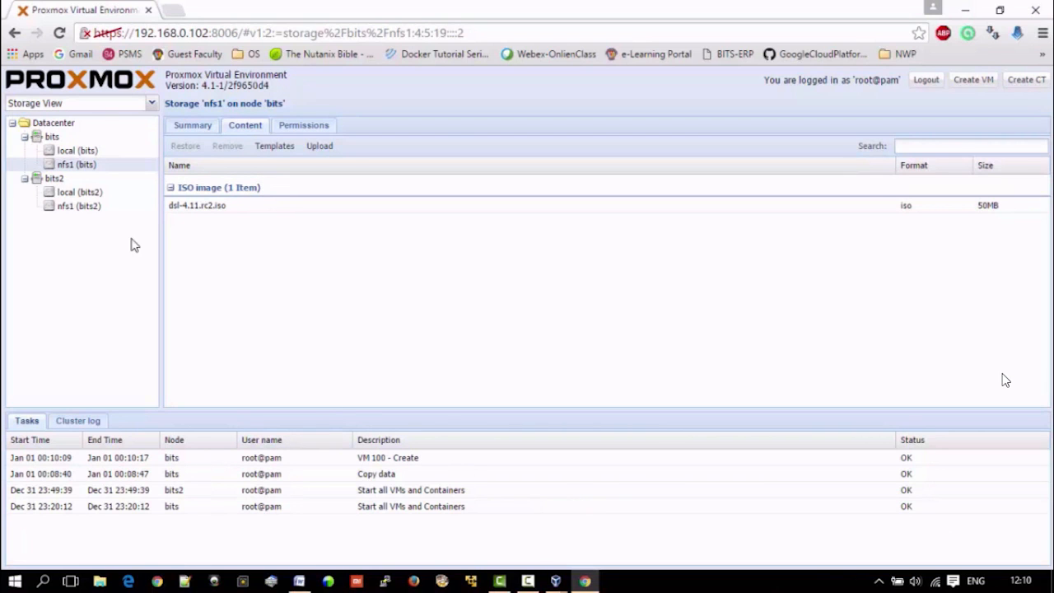
Step: Switch the resource tree to Server View and show virtual machine vm1 on node bits
{"action": "left_click", "coordinate": [53, 137]}
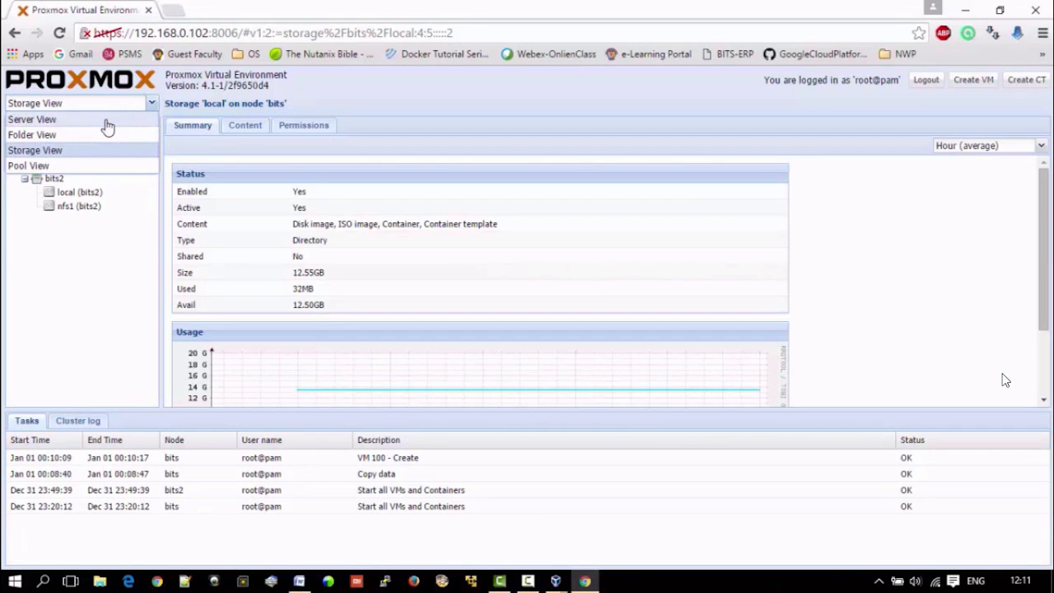
{"action": "left_click", "coordinate": [106, 125]}
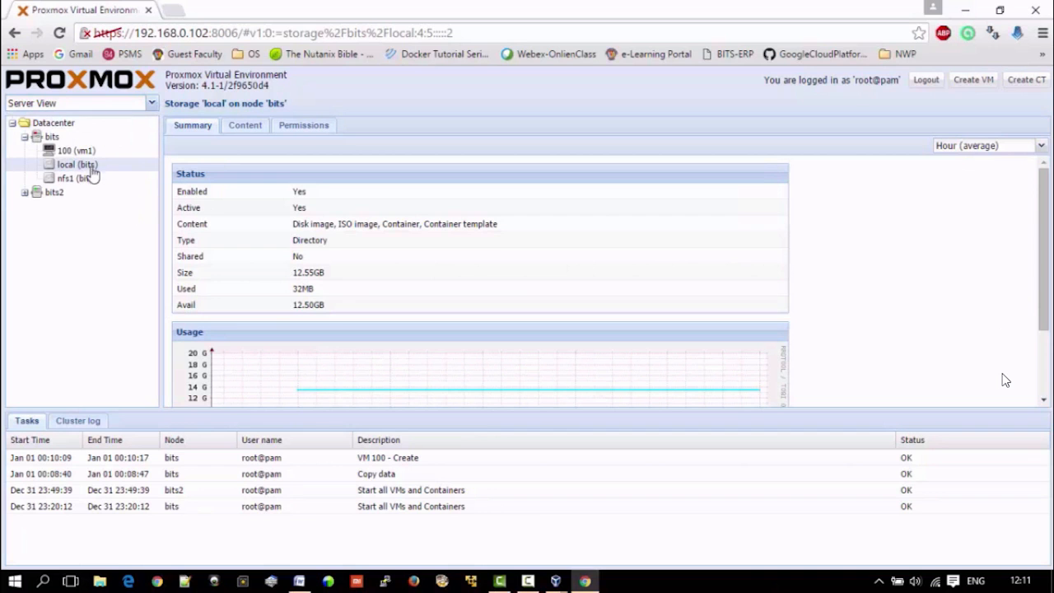
{"action": "left_click", "coordinate": [83, 152]}
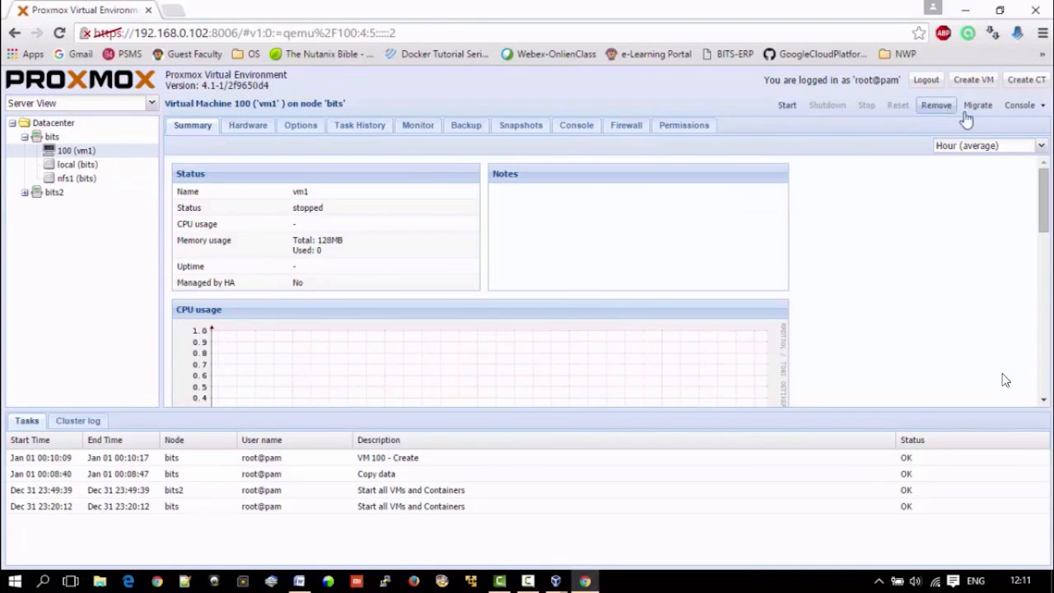
Step: Try to start vm1 and open its console, closing the console window again
{"action": "left_click", "coordinate": [787, 107]}
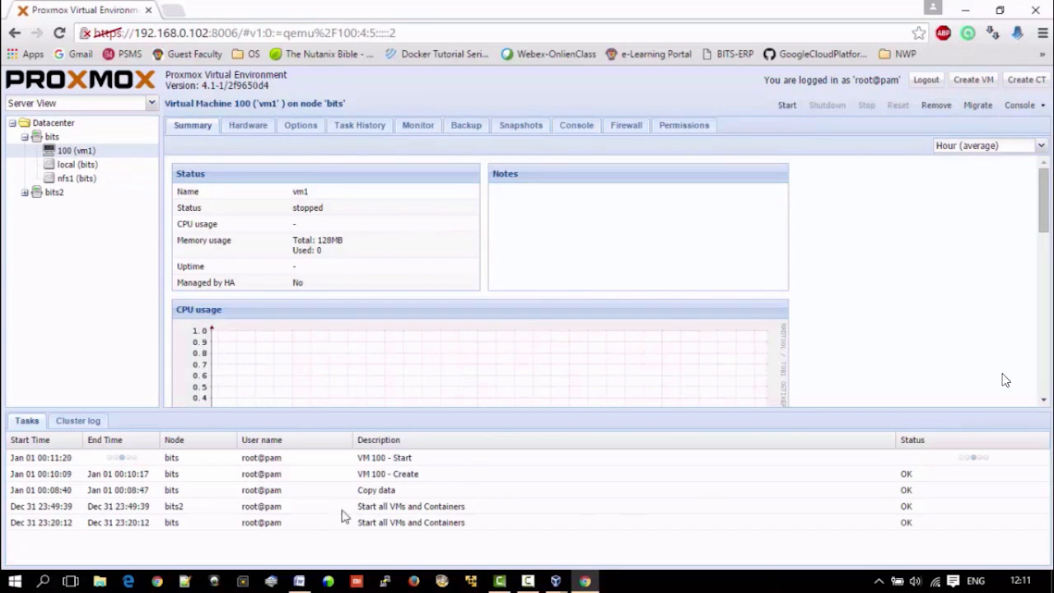
{"action": "left_click", "coordinate": [1023, 107]}
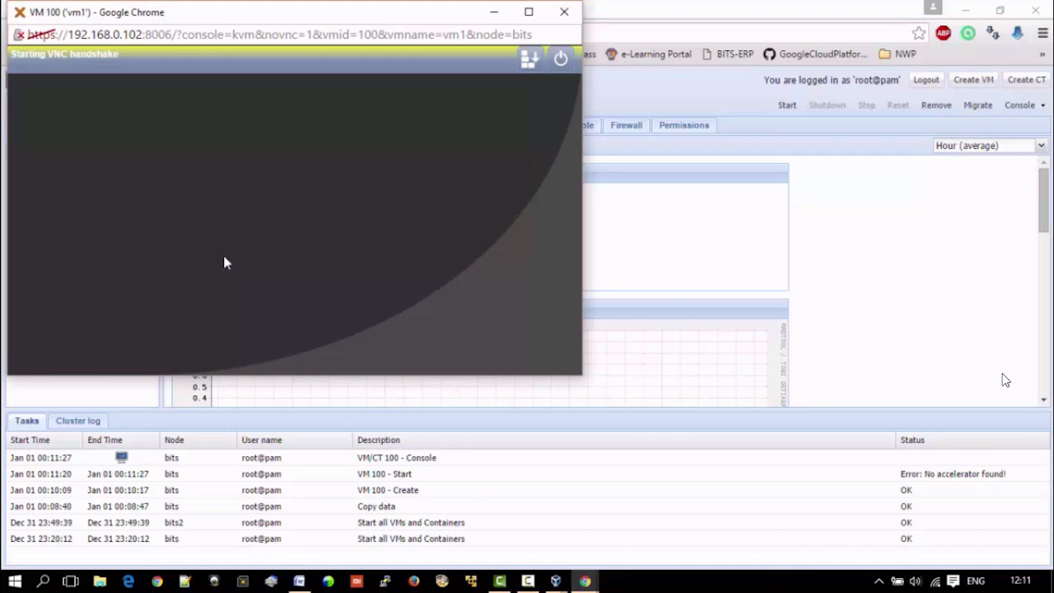
{"action": "left_click", "coordinate": [573, 14]}
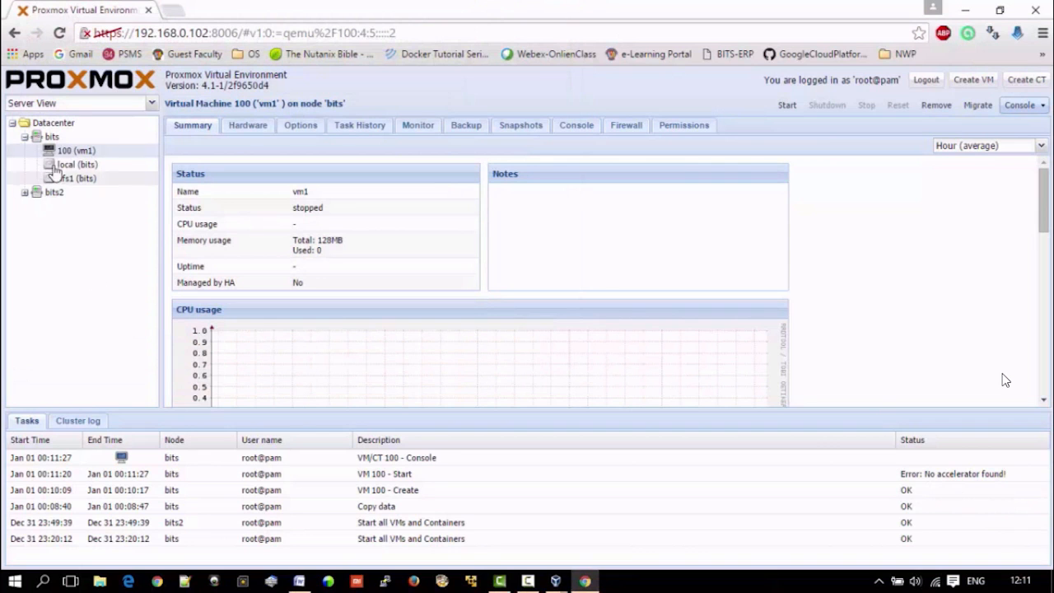
Step: Disable KVM hardware virtualization in the options of vm1 and start the virtual machine
{"action": "left_click", "coordinate": [296, 126]}
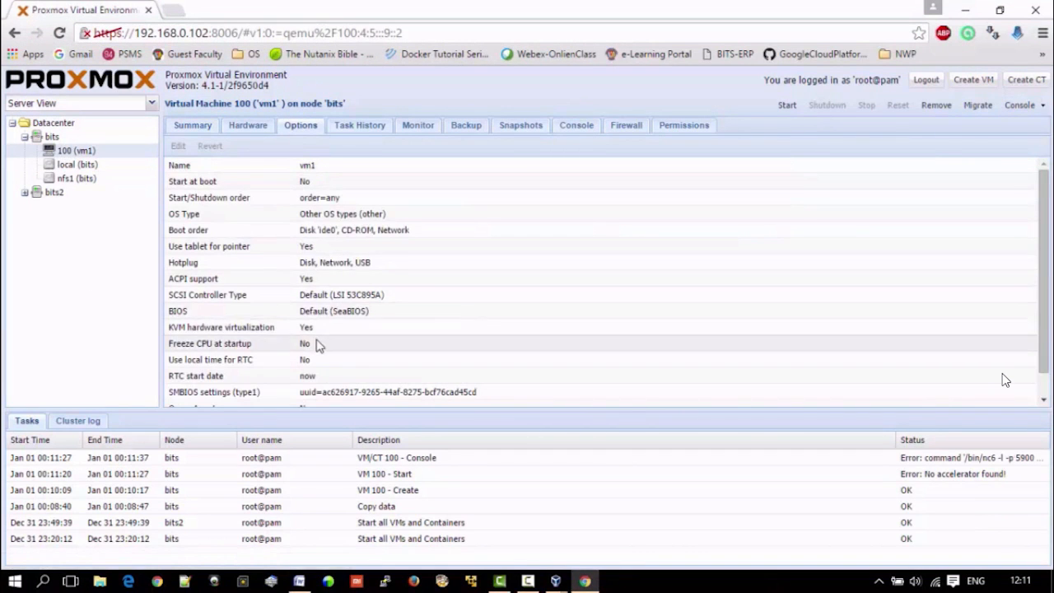
{"action": "double_click", "coordinate": [309, 329]}
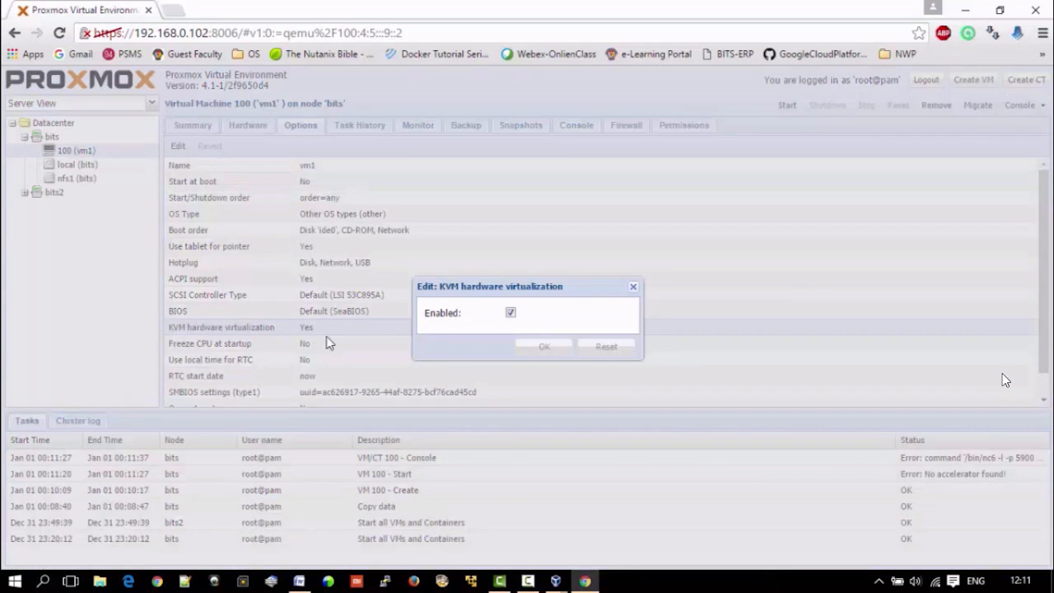
{"action": "left_click", "coordinate": [510, 313]}
{"action": "left_click", "coordinate": [547, 349]}
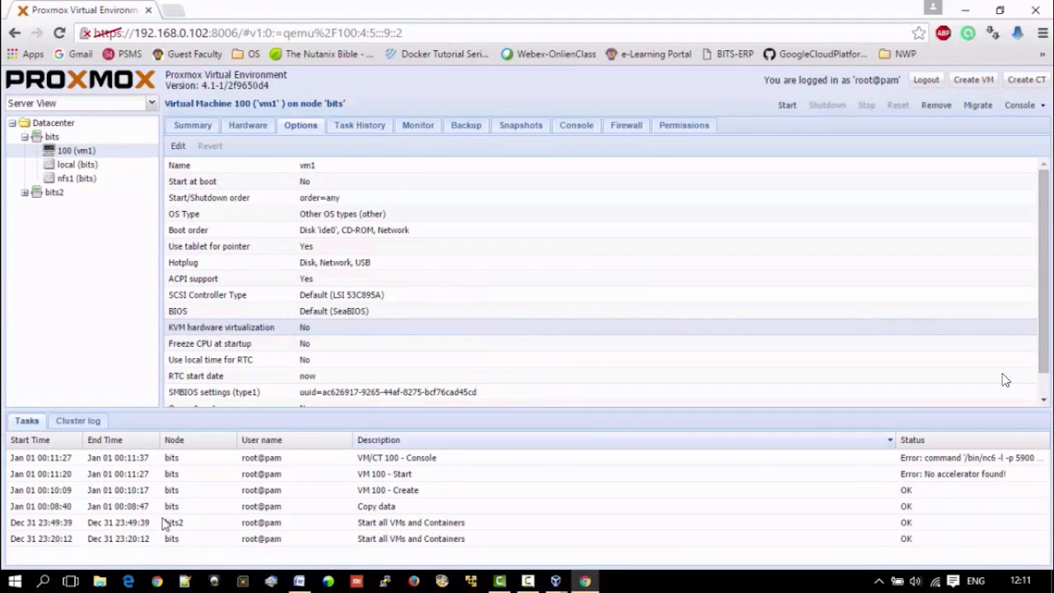
{"action": "left_click", "coordinate": [787, 108]}
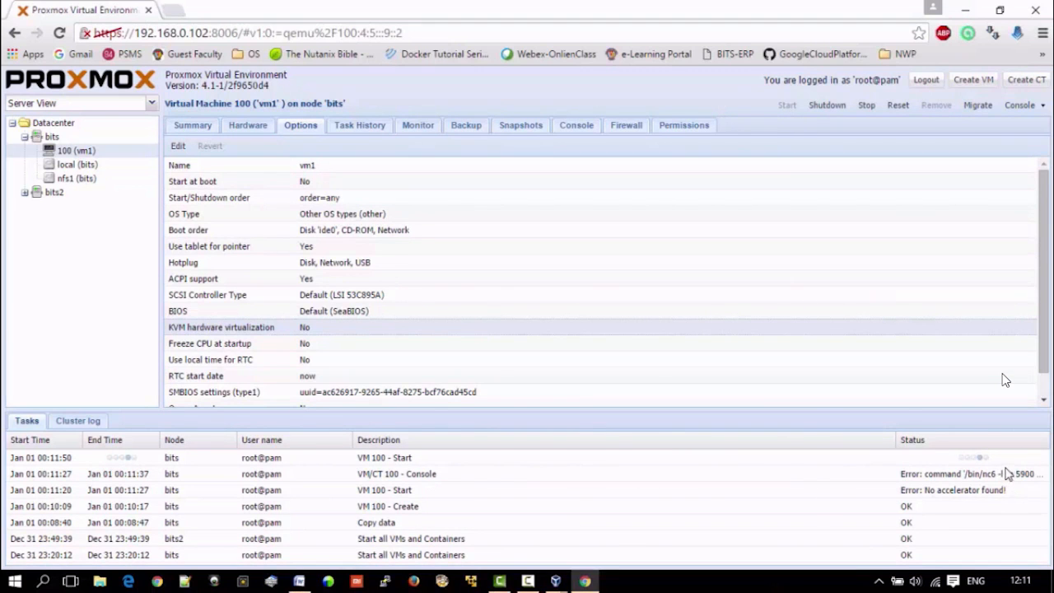
Step: Open the console of vm1, show the DSL boot options and boot with the install option
{"action": "left_click", "coordinate": [1023, 111]}
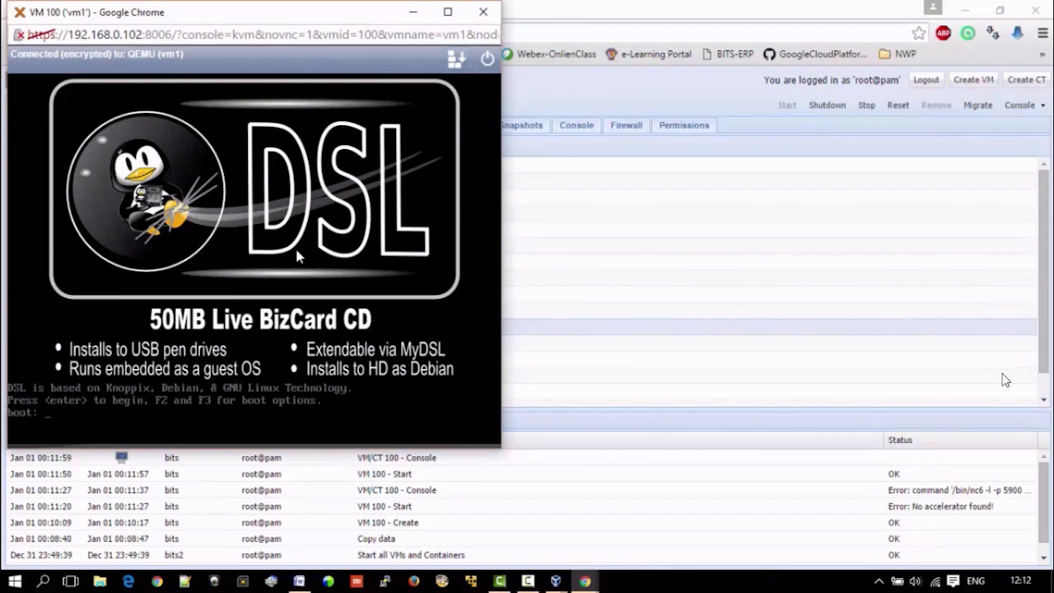
{"action": "key", "text": "F2"}
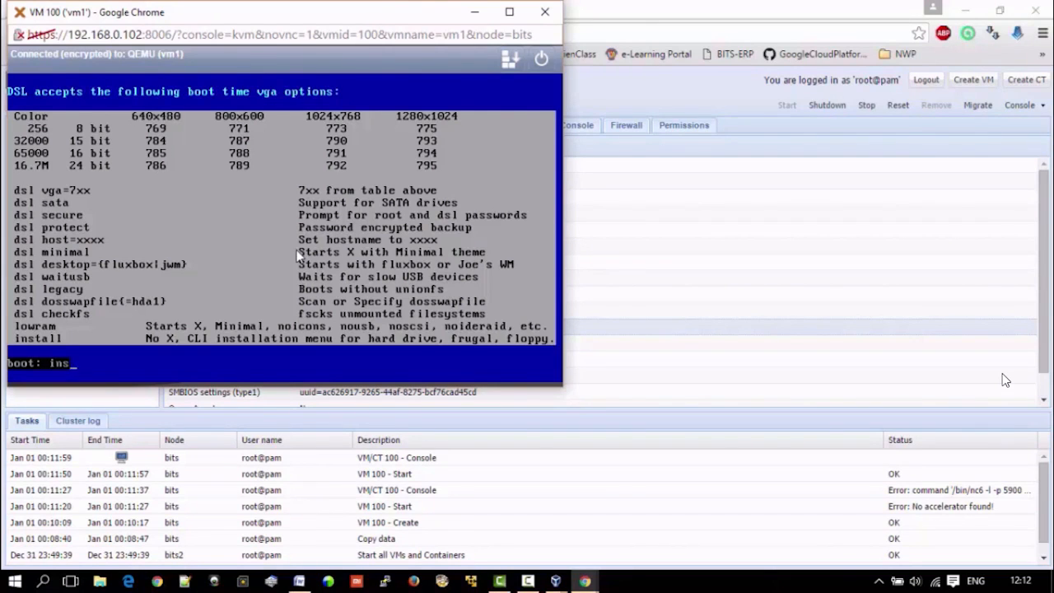
{"action": "key", "text": "Return"}
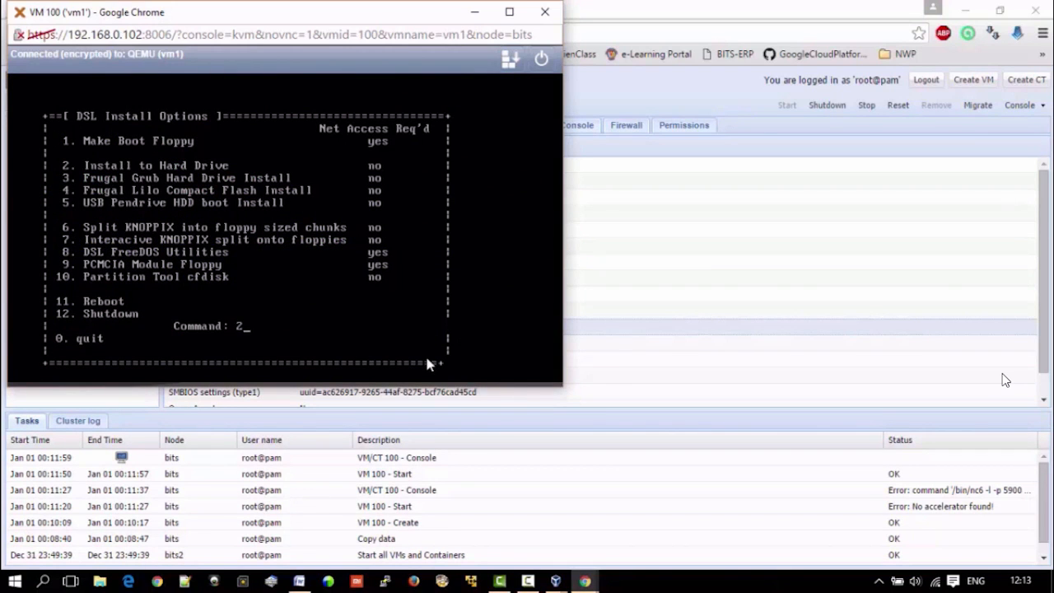
Step: Choose option 2, Install to Hard Drive, quit the DSL installer to the shell and run ifconfig
{"action": "key", "text": "Return"}
{"action": "key", "text": "Return"}
{"action": "key", "text": "Return"}
{"action": "type", "text": "q"}
{"action": "key", "text": "Return"}
{"action": "type", "text": "ifconfig"}
{"action": "key", "text": "Return"}
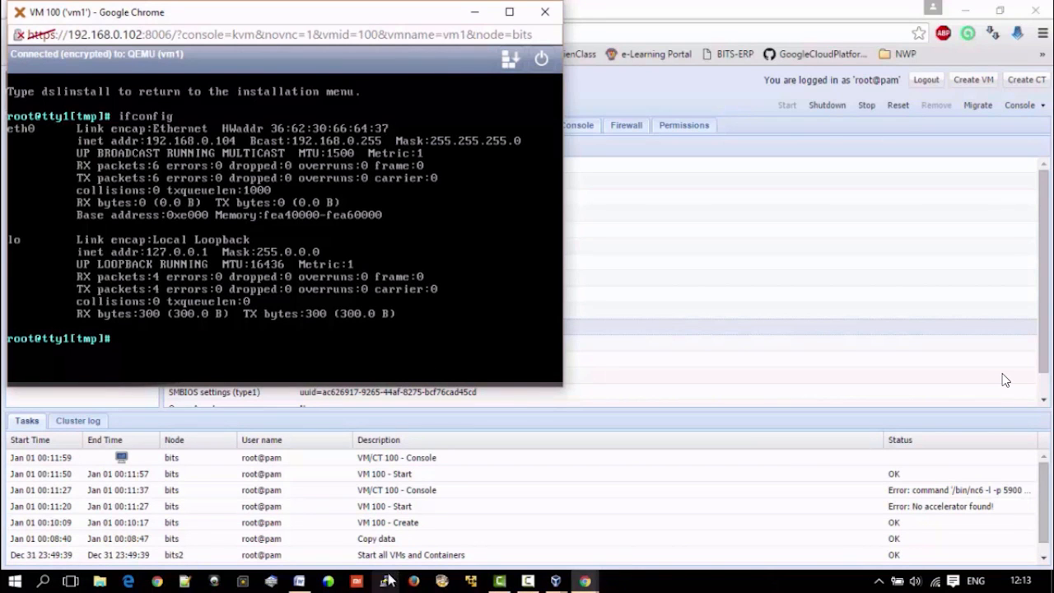
Step: Open a Windows command prompt beside the VM console and ping 192.168.0.104
{"action": "key", "text": "super+r"}
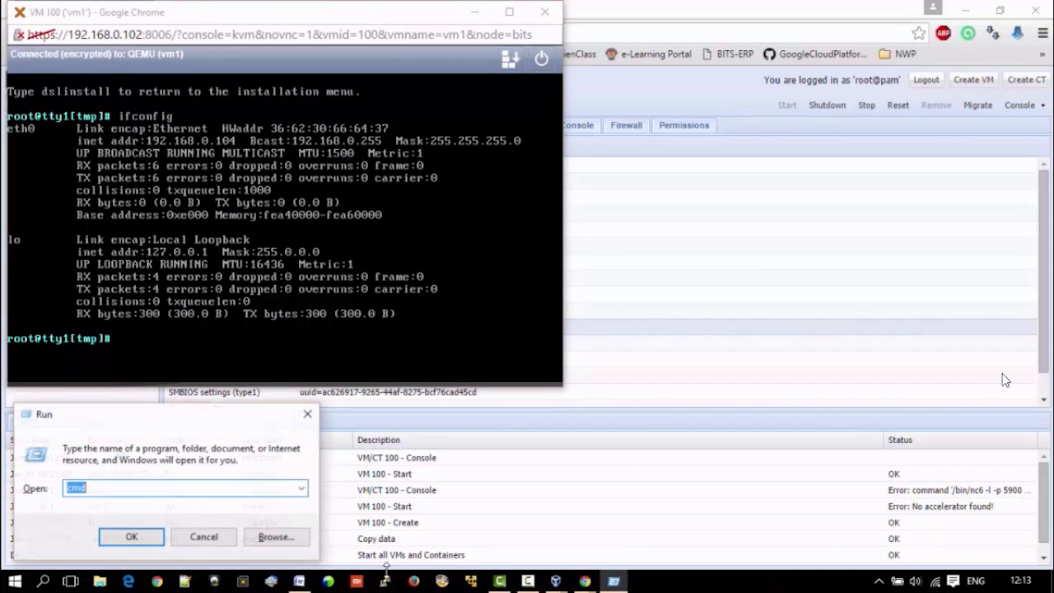
{"action": "left_click", "coordinate": [112, 542]}
{"action": "left_click_drag", "start_coordinate": [219, 33], "coordinate": [739, 268]}
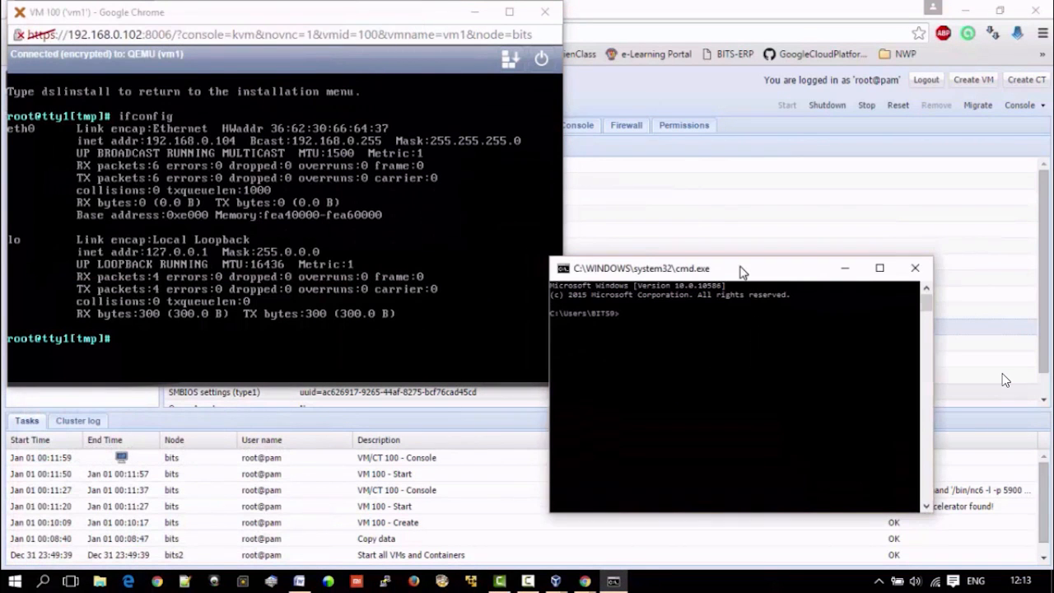
{"action": "type", "text": "pin"}
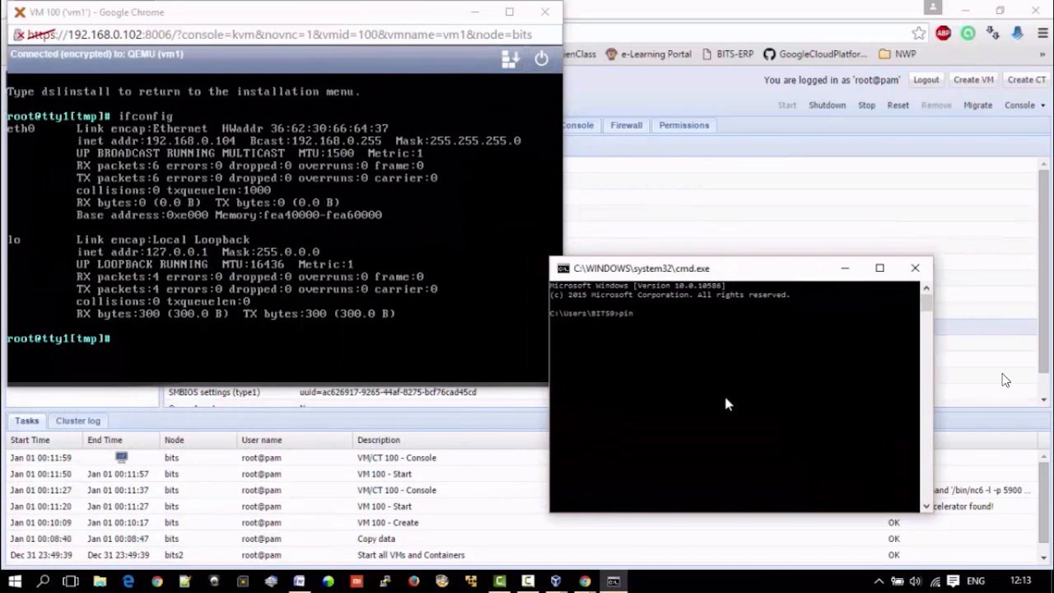
{"action": "type", "text": "g 192.168.0.104"}
{"action": "key", "text": "Return"}
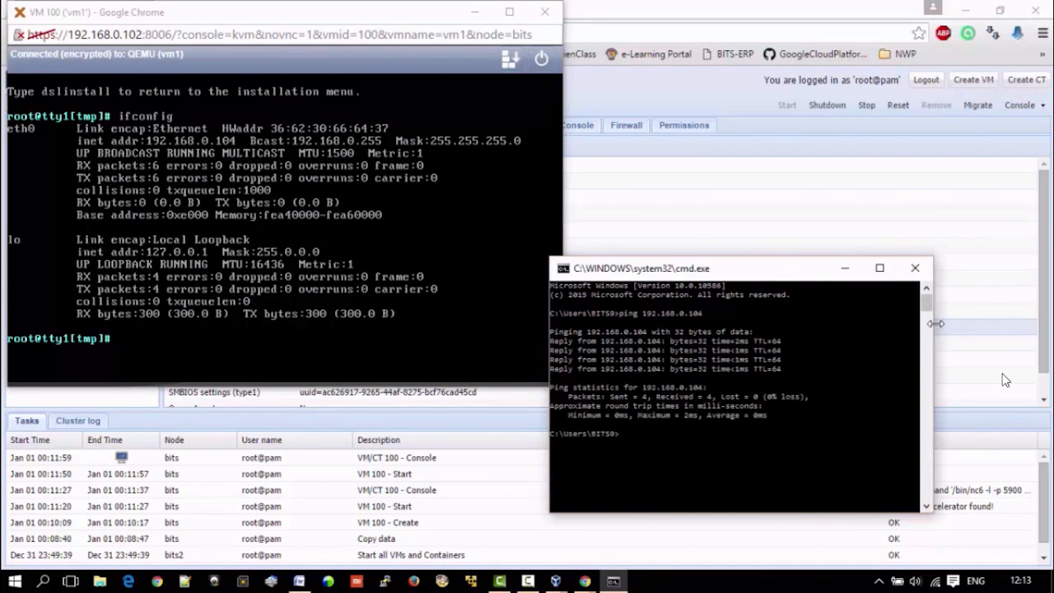
Step: Move the command prompt clear of the VM console and start a continuous ping of 192.168.0.104 with the -t option
{"action": "left_click_drag", "start_coordinate": [938, 323], "coordinate": [983, 323]}
{"action": "left_click_drag", "start_coordinate": [873, 268], "coordinate": [902, 216]}
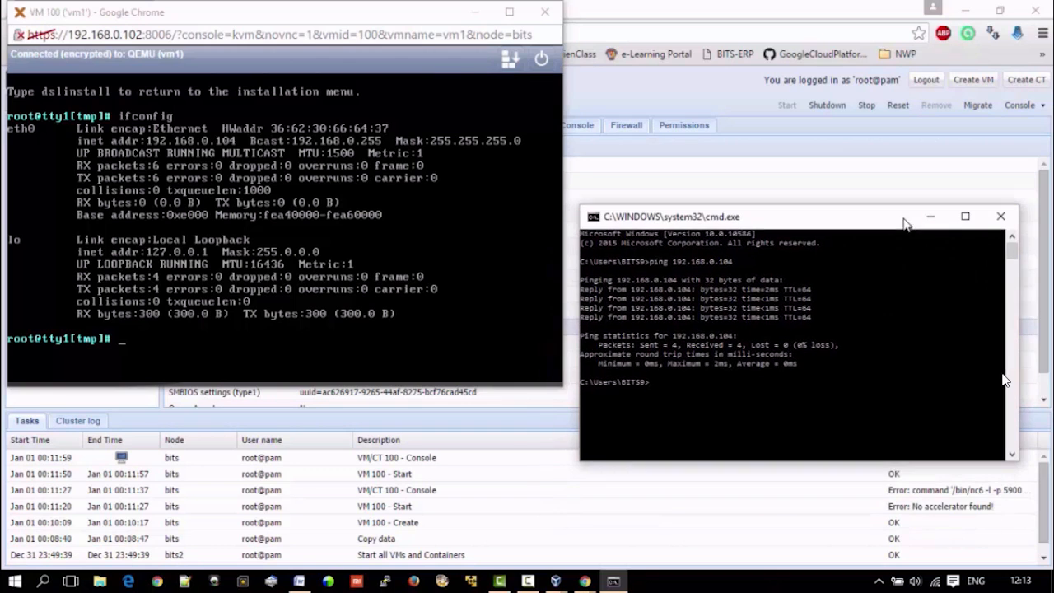
{"action": "key", "text": "Up"}
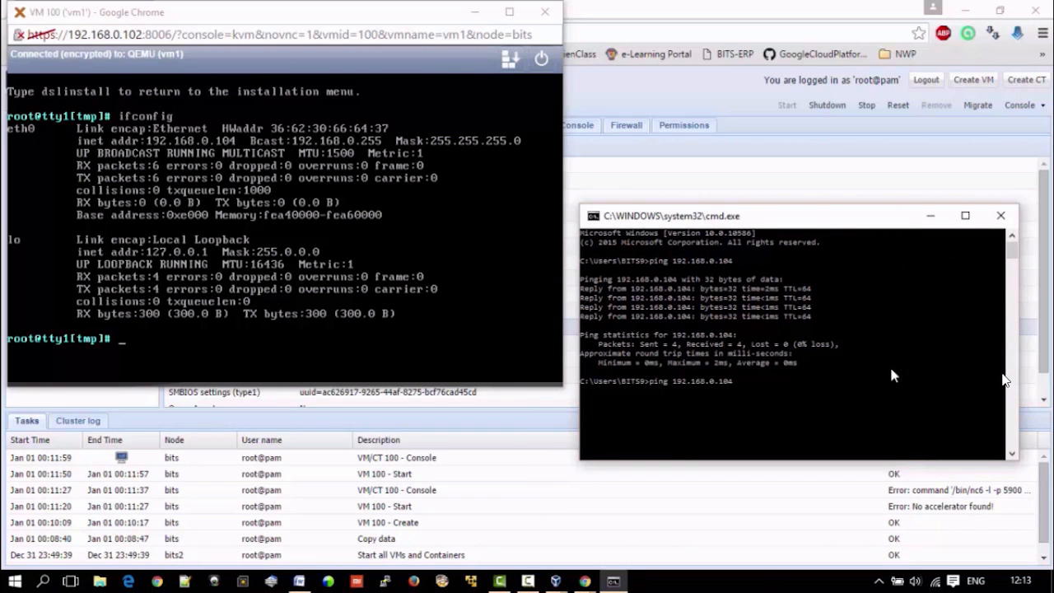
{"action": "type", "text": "-t"}
{"action": "key", "text": "Return"}
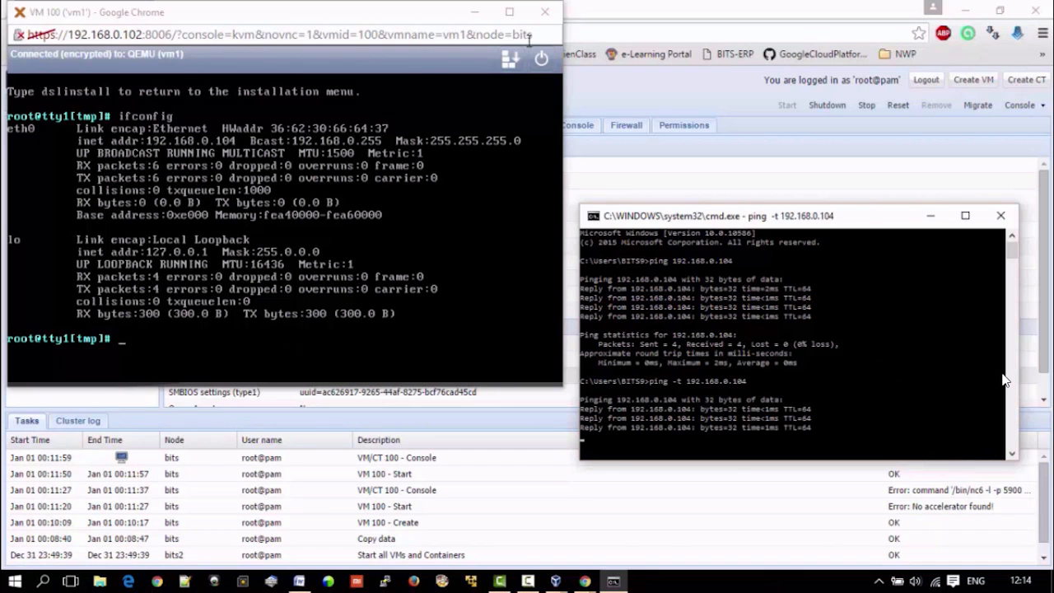
Step: Close the VM console, select vm1 under node bits and arrange the browser and the running ping window side by side
{"action": "left_click", "coordinate": [554, 14]}
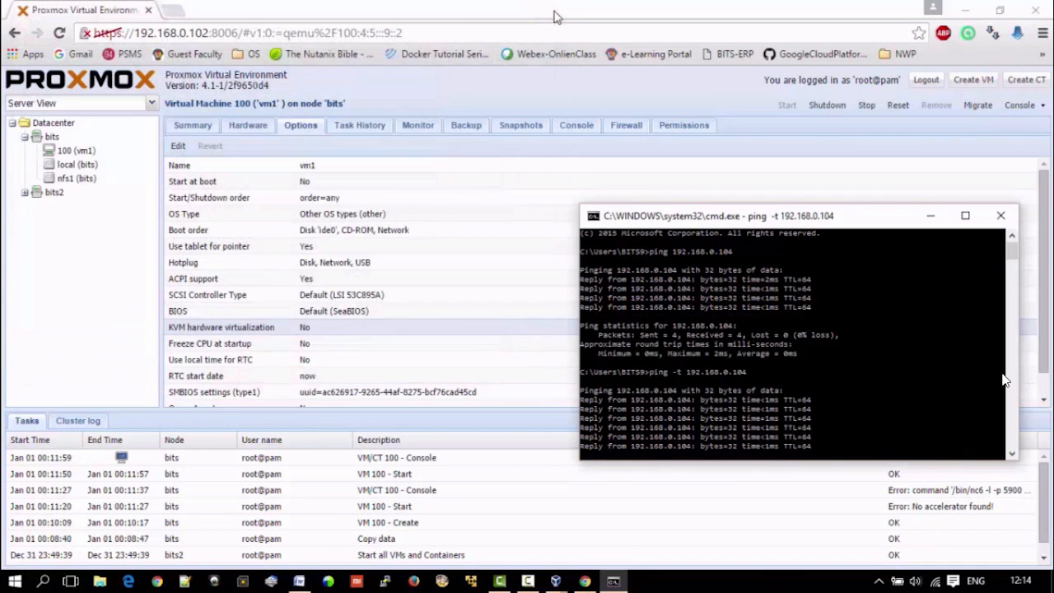
{"action": "left_click", "coordinate": [73, 152]}
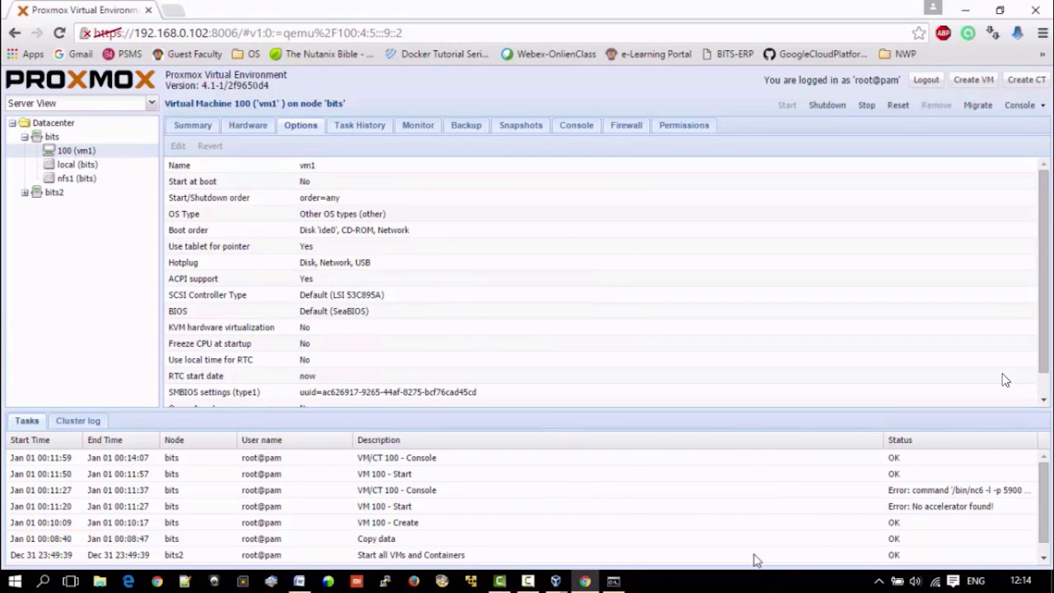
{"action": "left_click", "coordinate": [613, 581]}
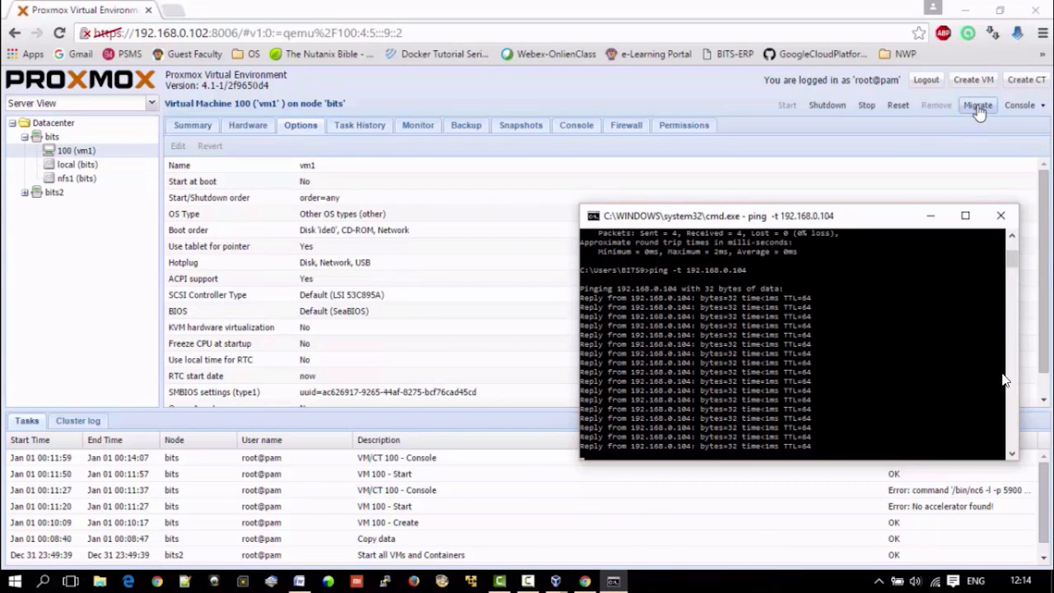
{"action": "left_click", "coordinate": [1000, 10]}
{"action": "left_click_drag", "start_coordinate": [749, 216], "coordinate": [826, 44]}
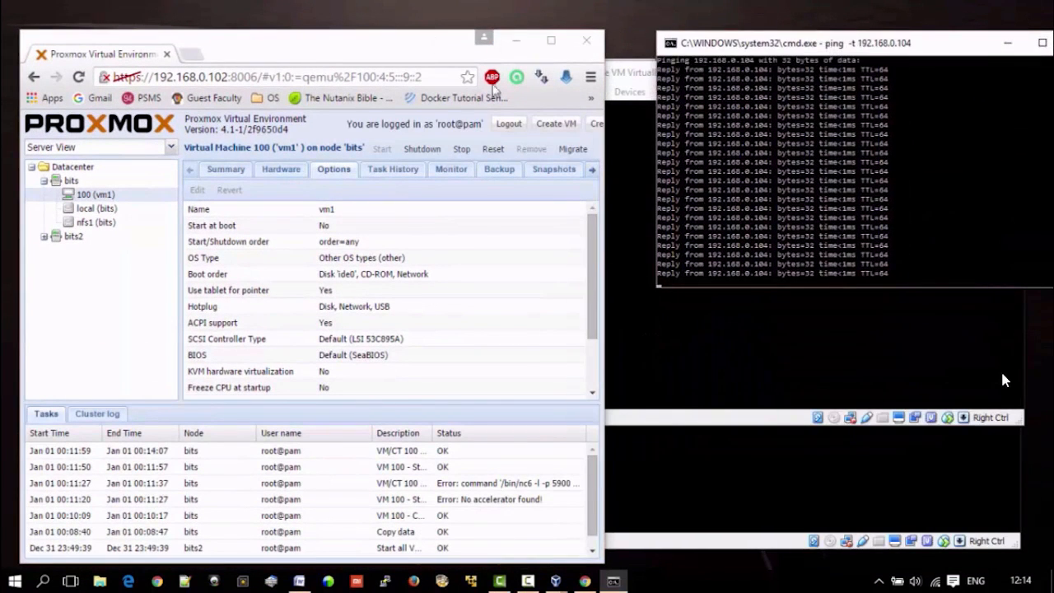
Step: Migrate vm1 to target node bits2 with the Online option kept enabled
{"action": "left_click", "coordinate": [570, 153]}
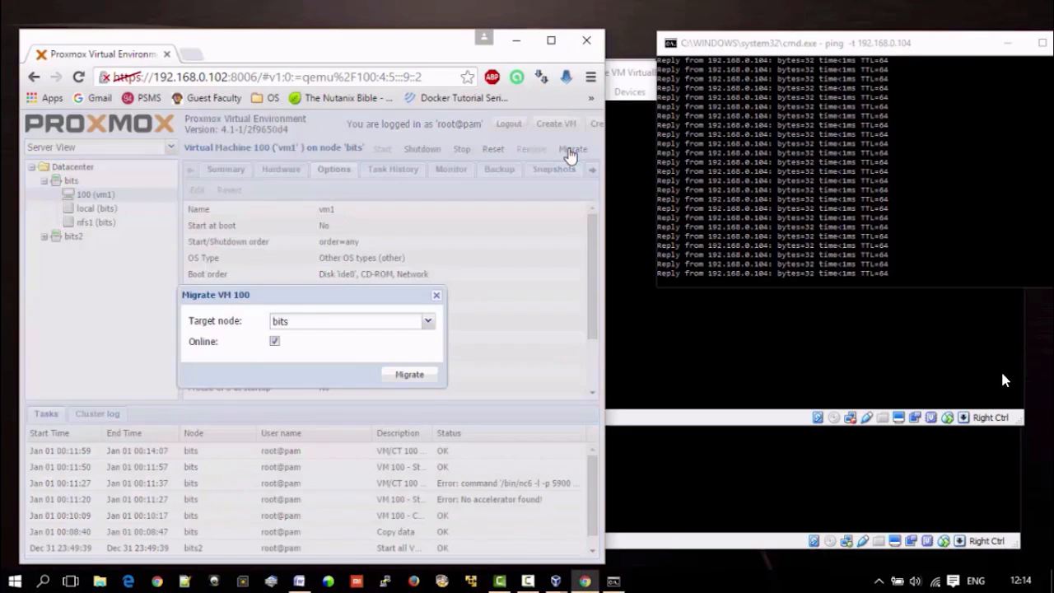
{"action": "left_click", "coordinate": [428, 323]}
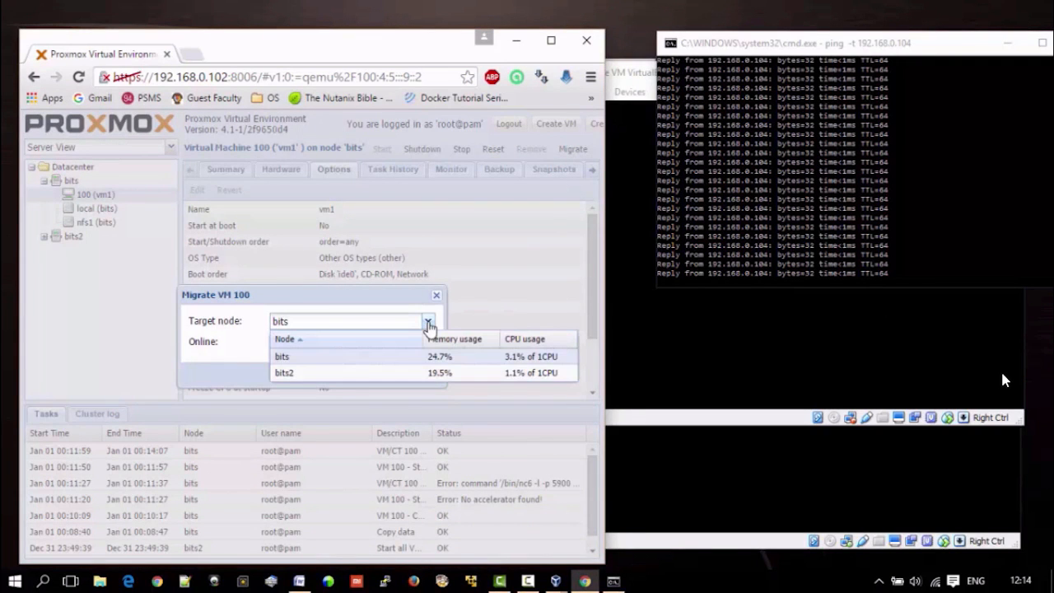
{"action": "left_click", "coordinate": [394, 374]}
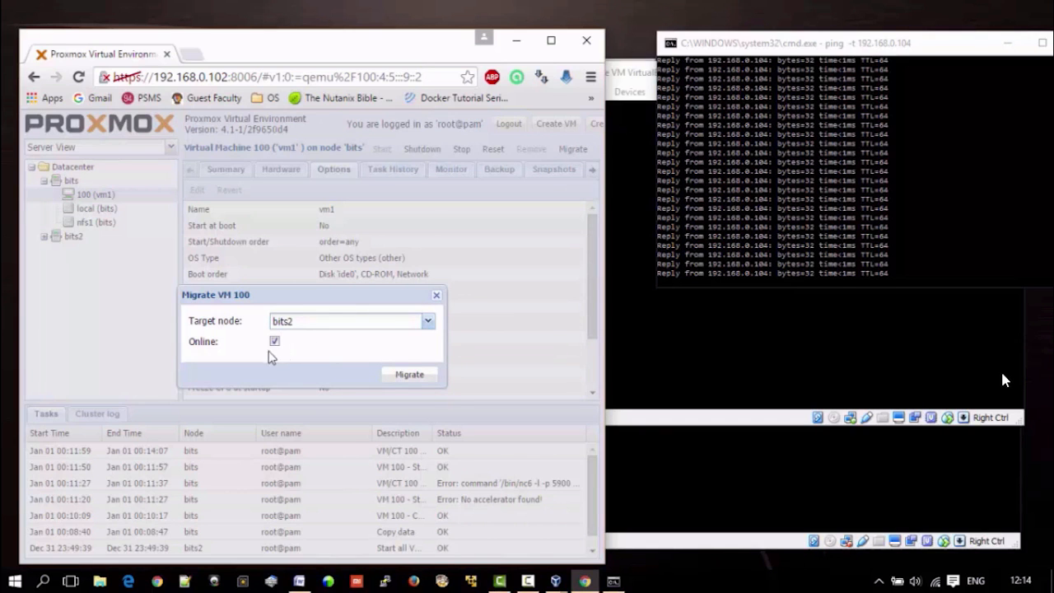
{"action": "left_click", "coordinate": [403, 379]}
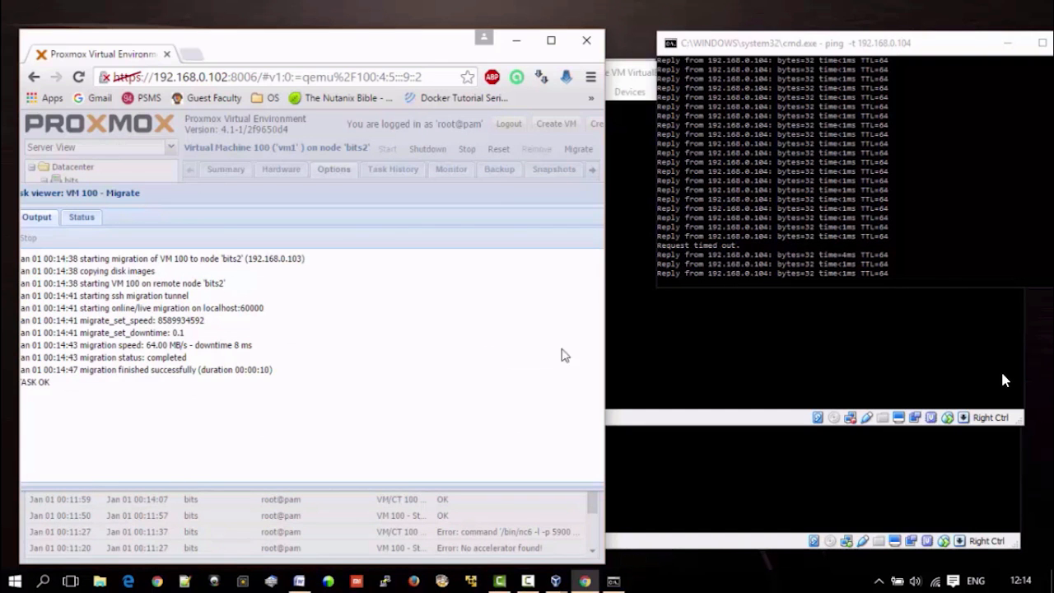
Step: Maximize the browser, bring the migration task output fully into view to review it and close the task viewer
{"action": "left_click", "coordinate": [551, 41]}
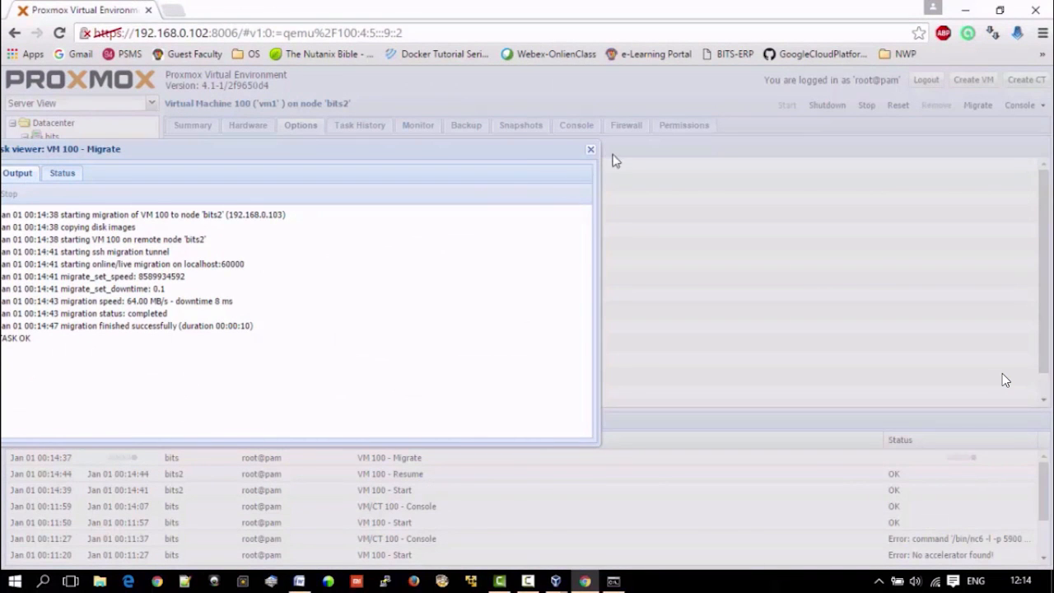
{"action": "left_click_drag", "start_coordinate": [473, 148], "coordinate": [651, 136]}
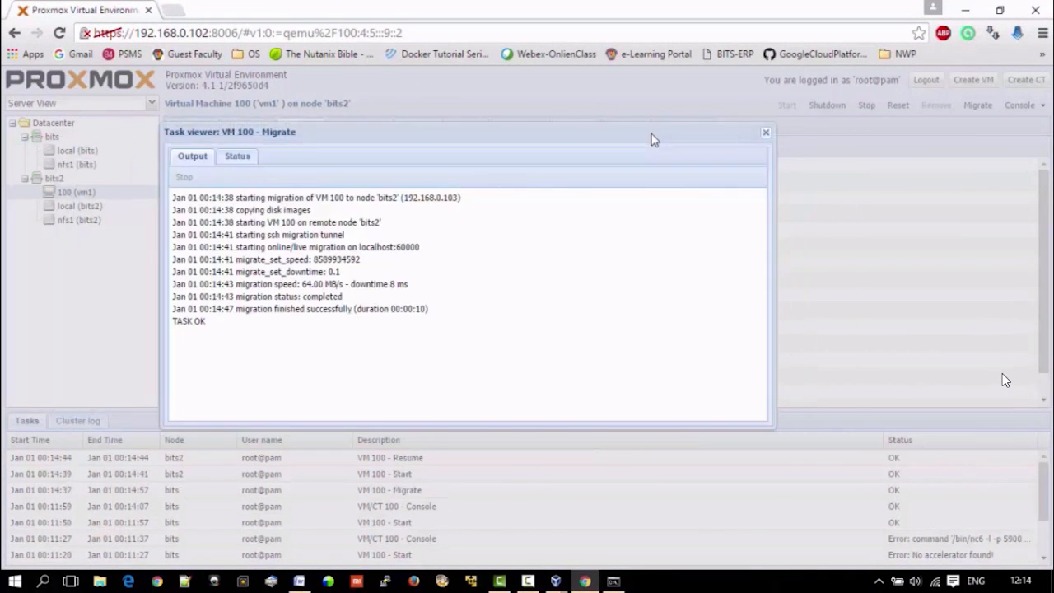
{"action": "left_click", "coordinate": [765, 132]}
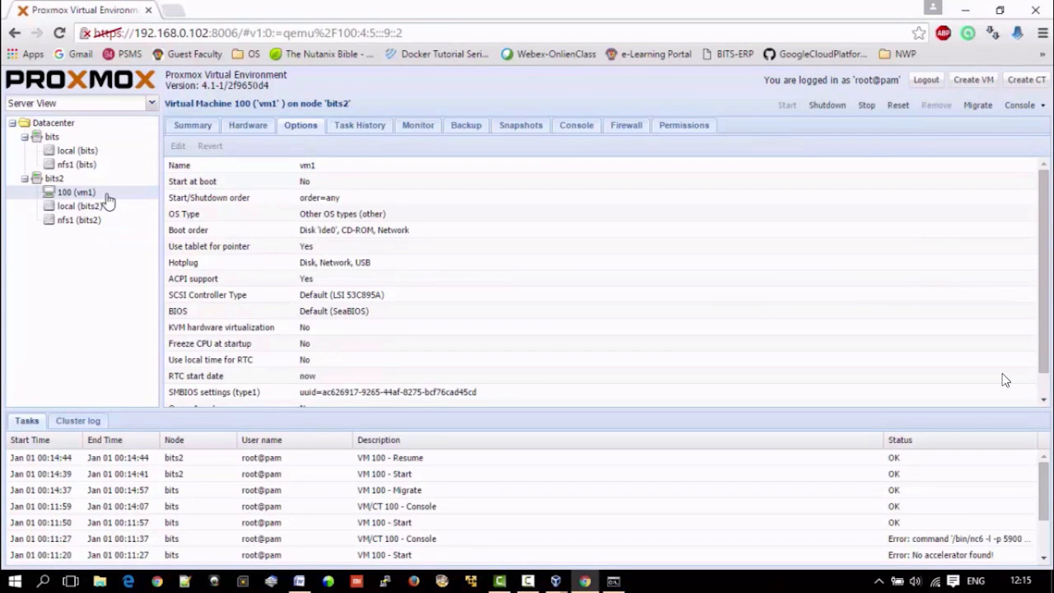